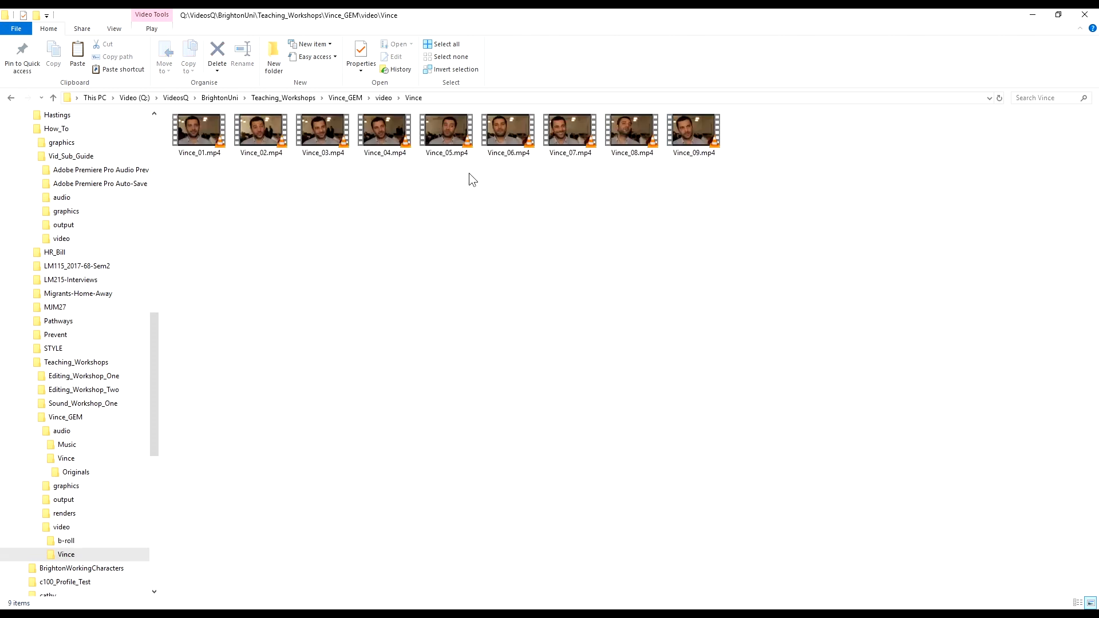
- Open the Vince_GEM audio\Vince\Originals folder and add the recordings DR-70D_0050S1.wav and DR-70D_0050SD1-10.wav to it
click(345, 98)
double_click(191, 133)
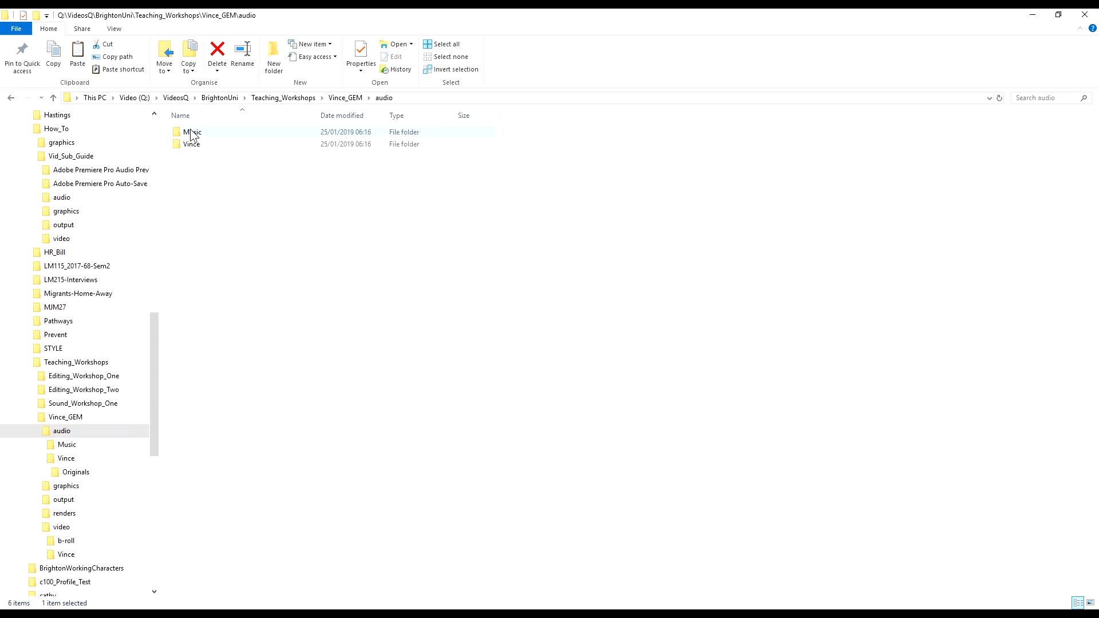
double_click(179, 144)
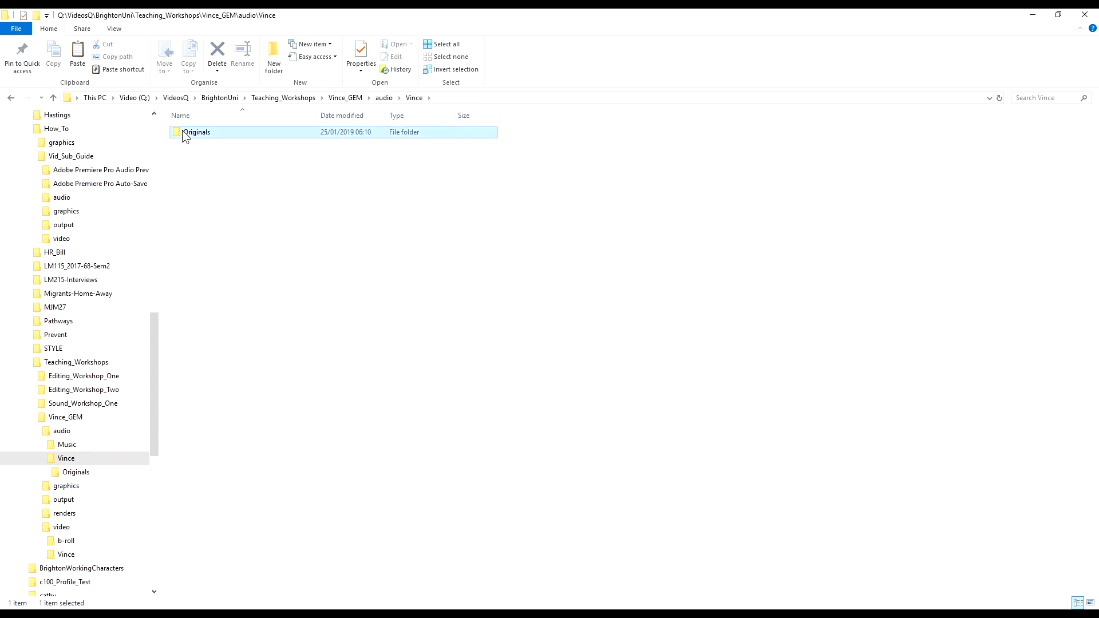
double_click(185, 134)
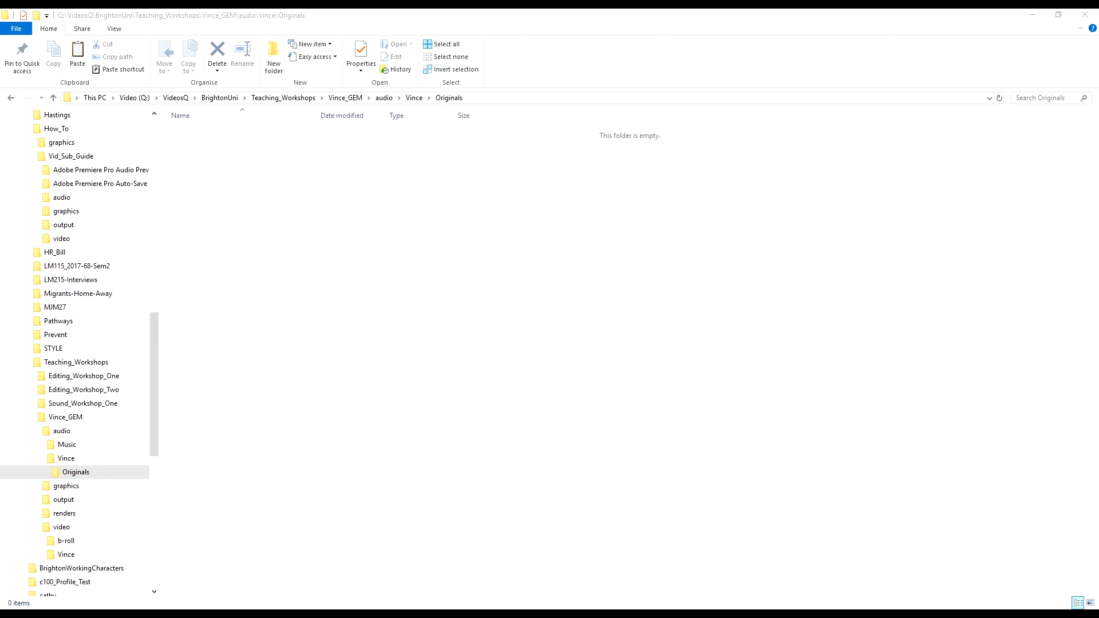
drag(2, 211, 256, 244)
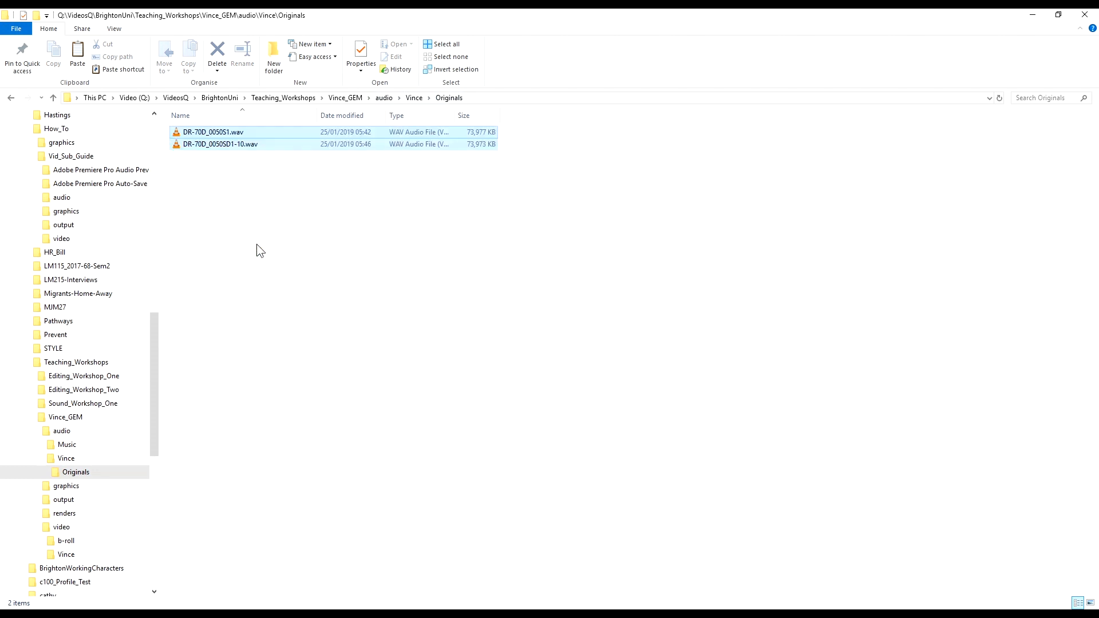
click(238, 205)
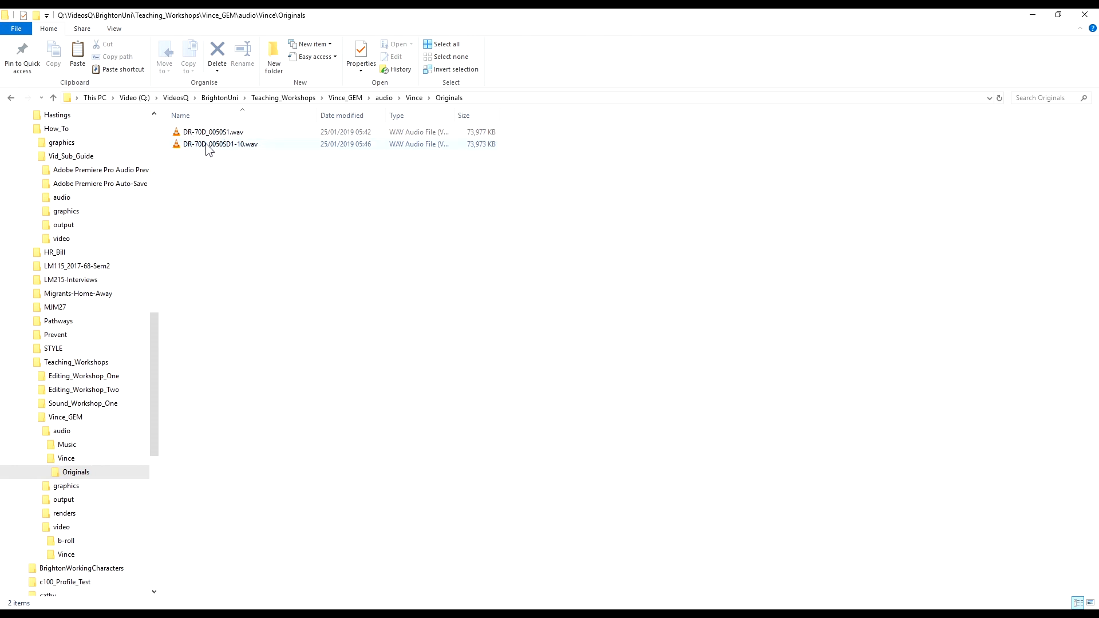
- Open DR-70D_0050S1.wav from the Originals folder in Adobe Audition
click(177, 133)
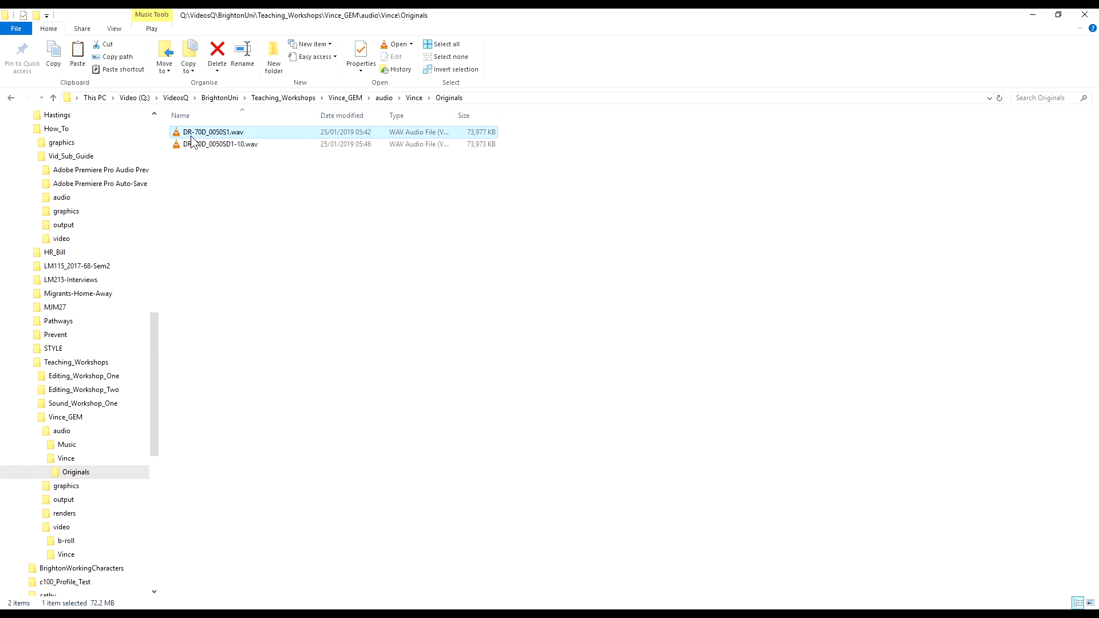
drag(192, 141, 438, 289)
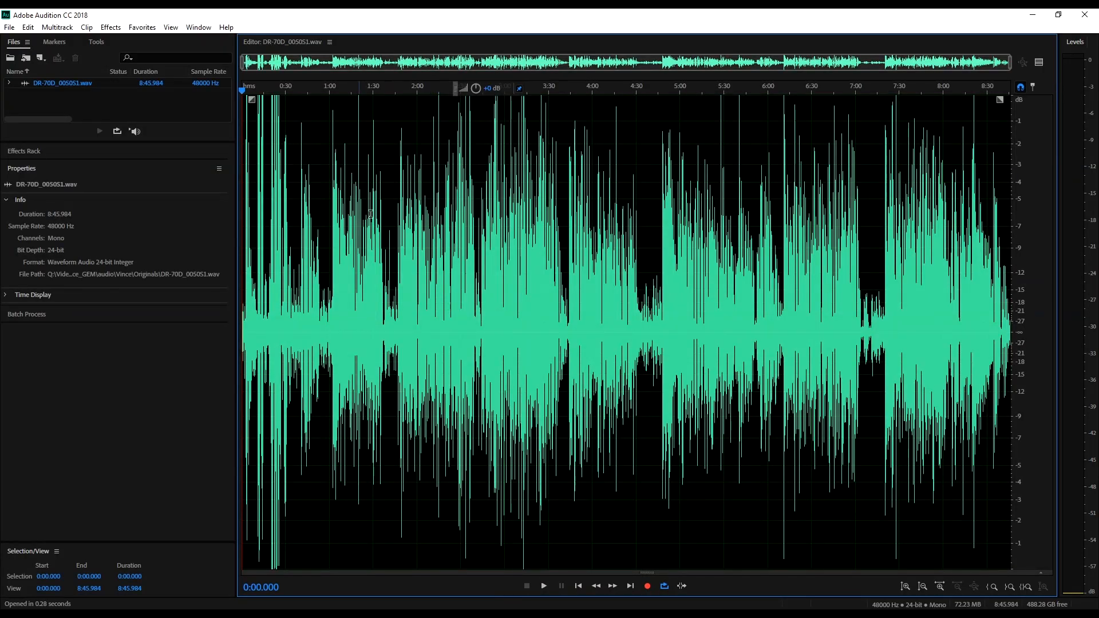
scroll(1037, 230, down, 1)
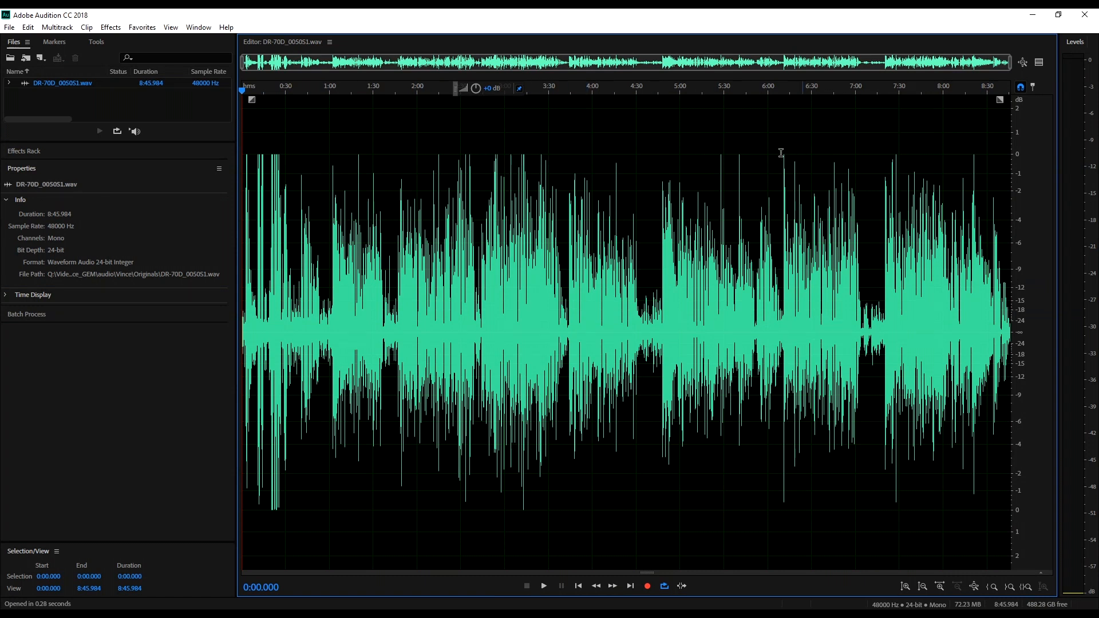
- Play the loudest peaks near 0:20, 2:52 and 3:11 to check for clipping, and close the file
click(272, 160)
key(space)
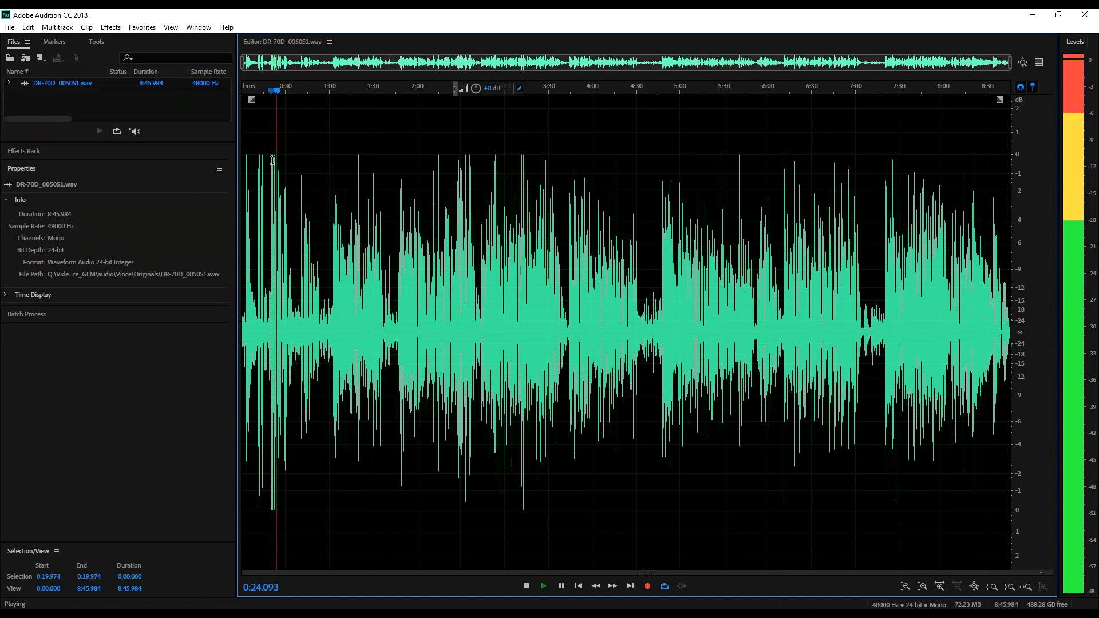
key(space)
click(443, 199)
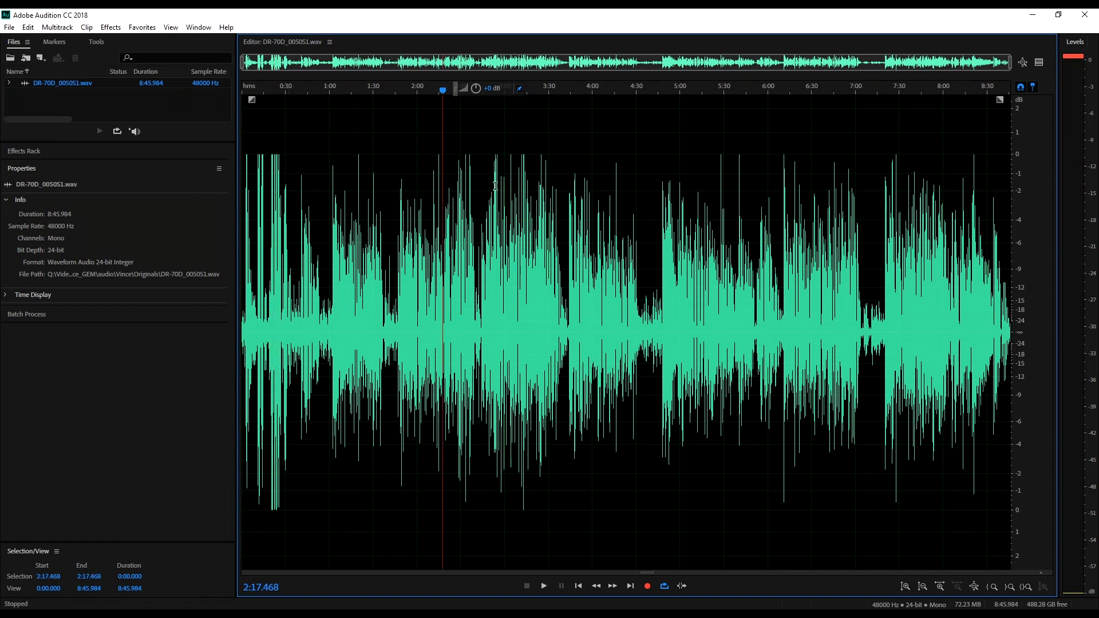
scroll(507, 154, up, 5)
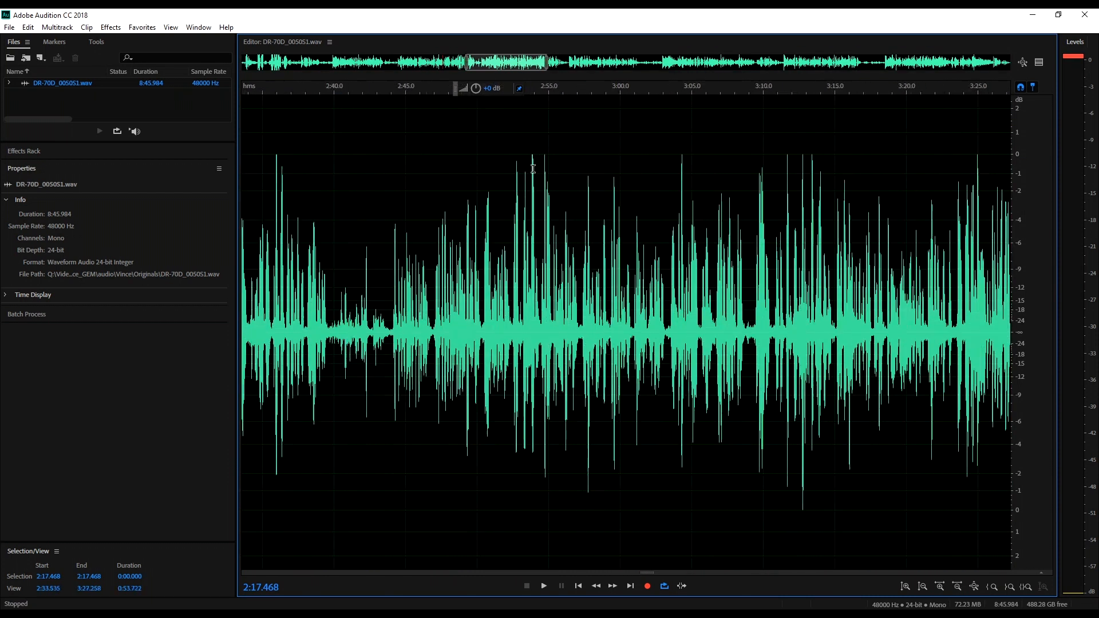
scroll(533, 169, up, 1)
click(507, 167)
key(space)
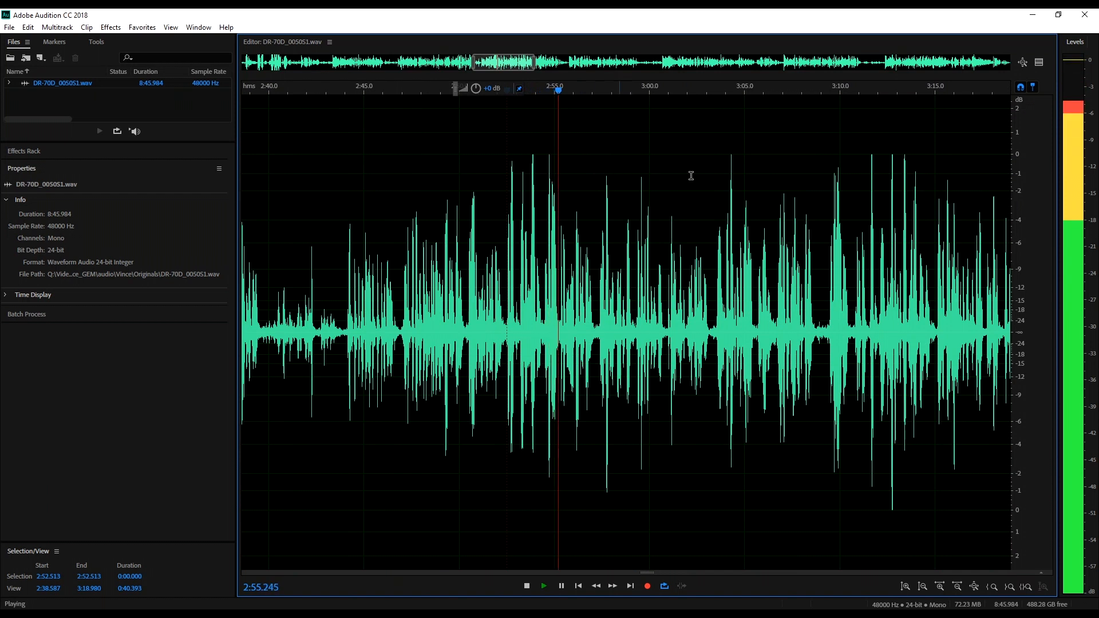
click(867, 164)
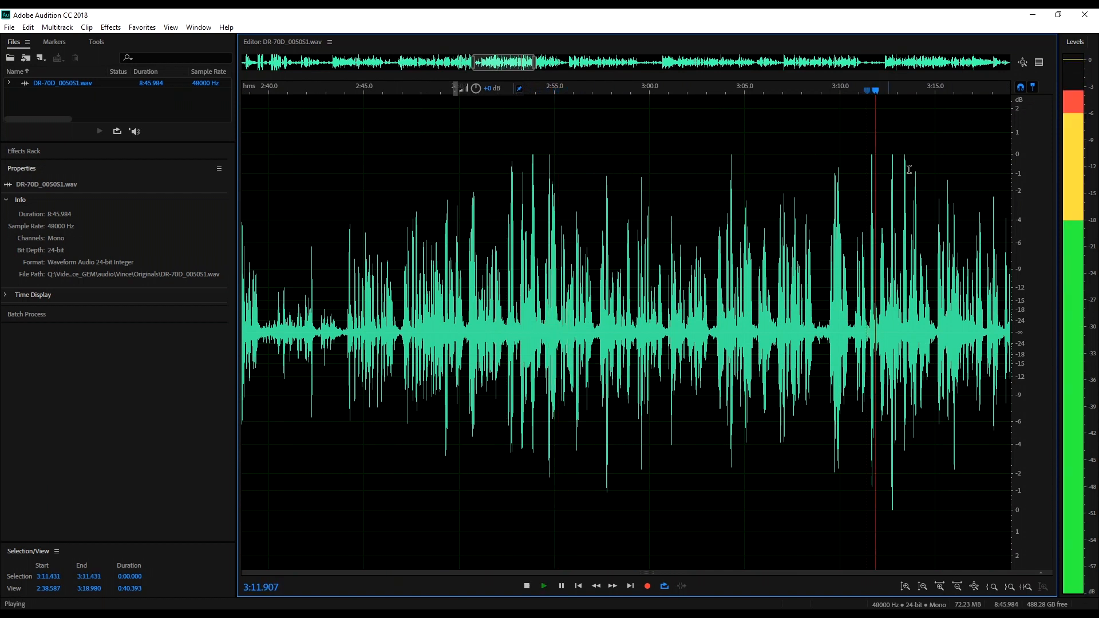
key(space)
click(1073, 56)
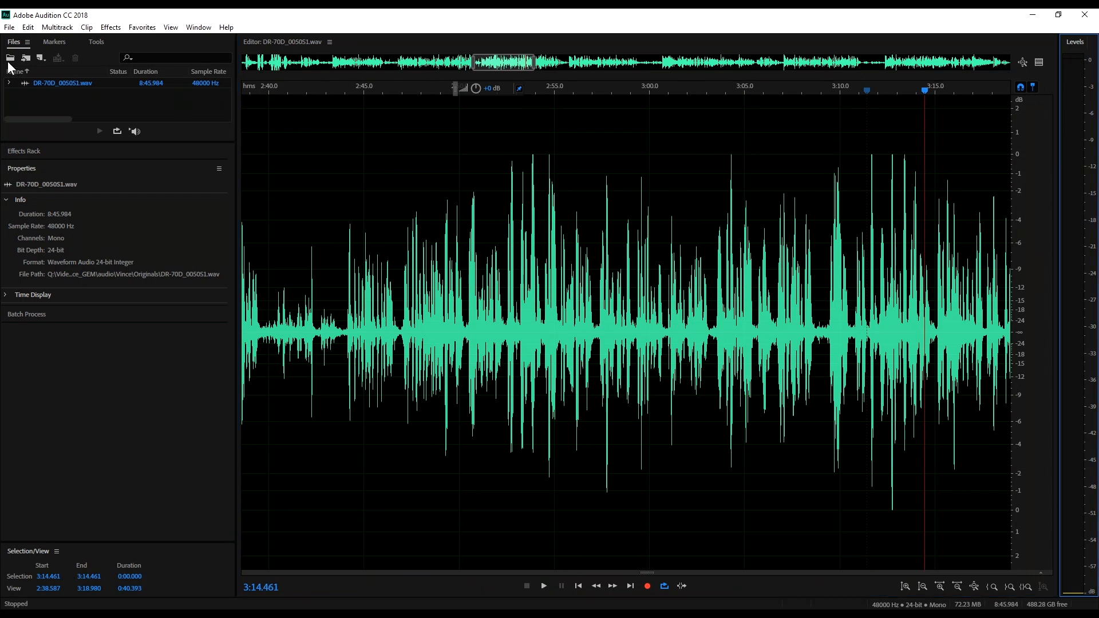
click(10, 27)
click(33, 115)
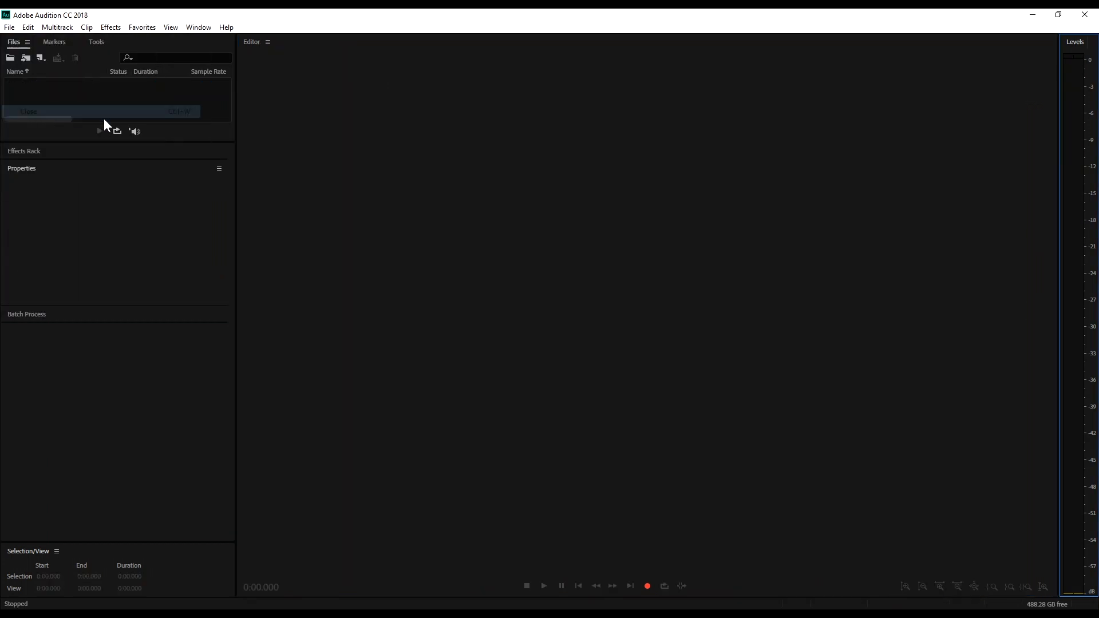
- Open DR-70D_0050SD1-10.wav from the Originals folder in Adobe Audition, inspect its waveform levels, and close the file
key(alt+Tab)
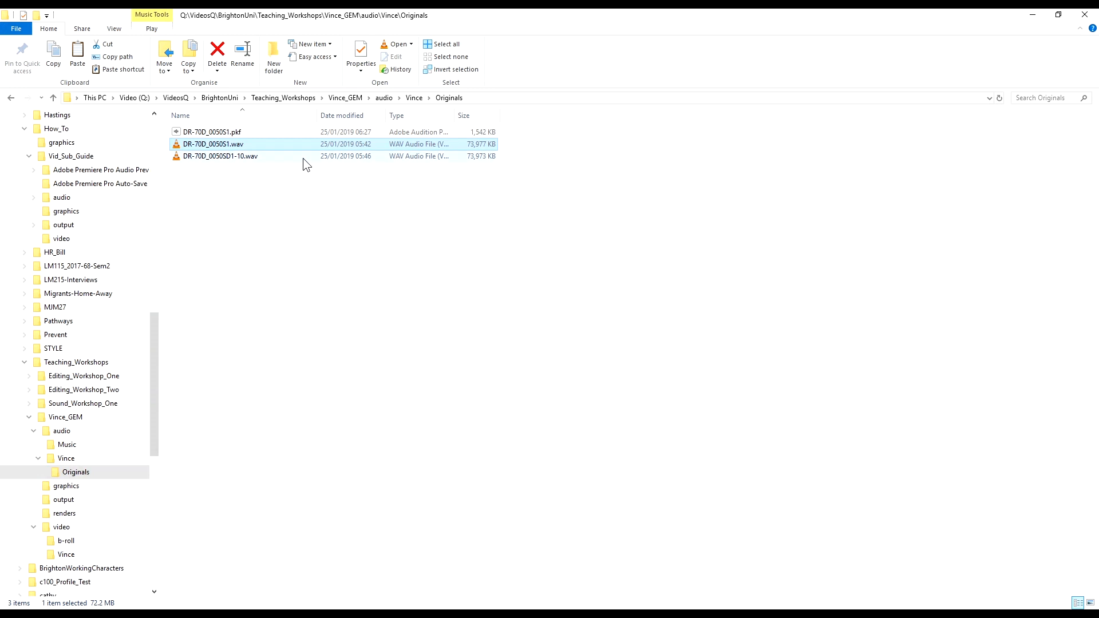
click(220, 163)
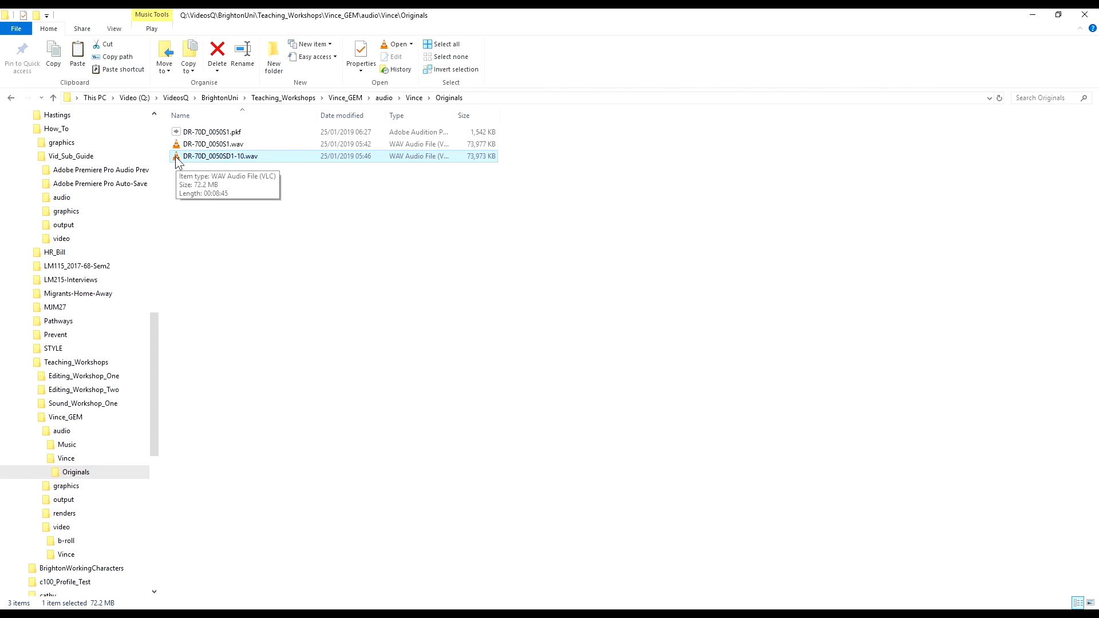
drag(177, 163, 456, 410)
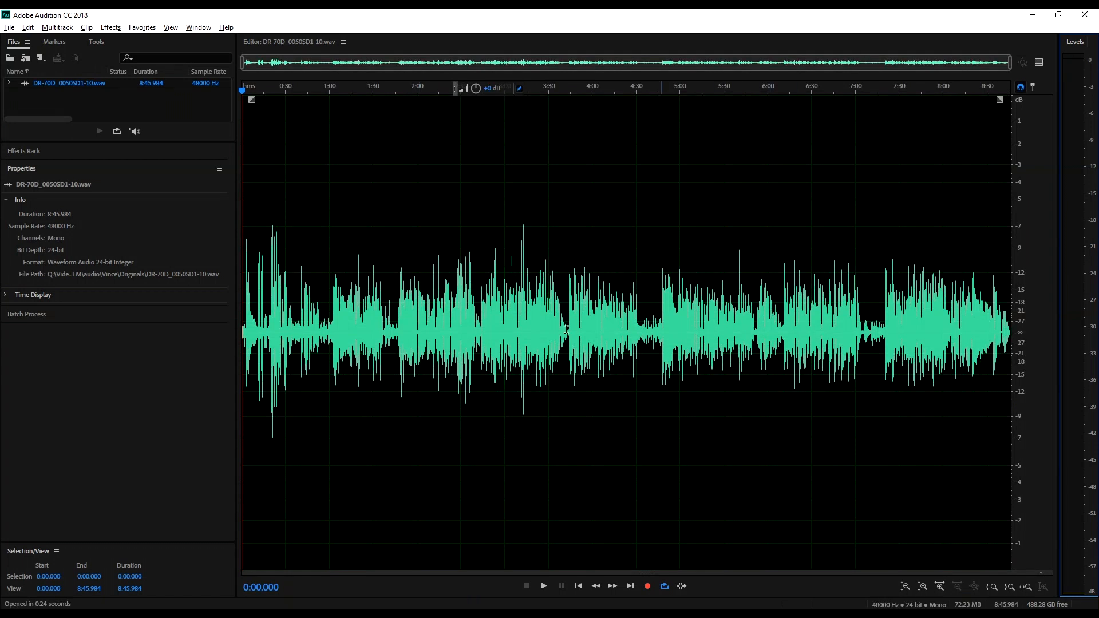
scroll(255, 332, up, 1)
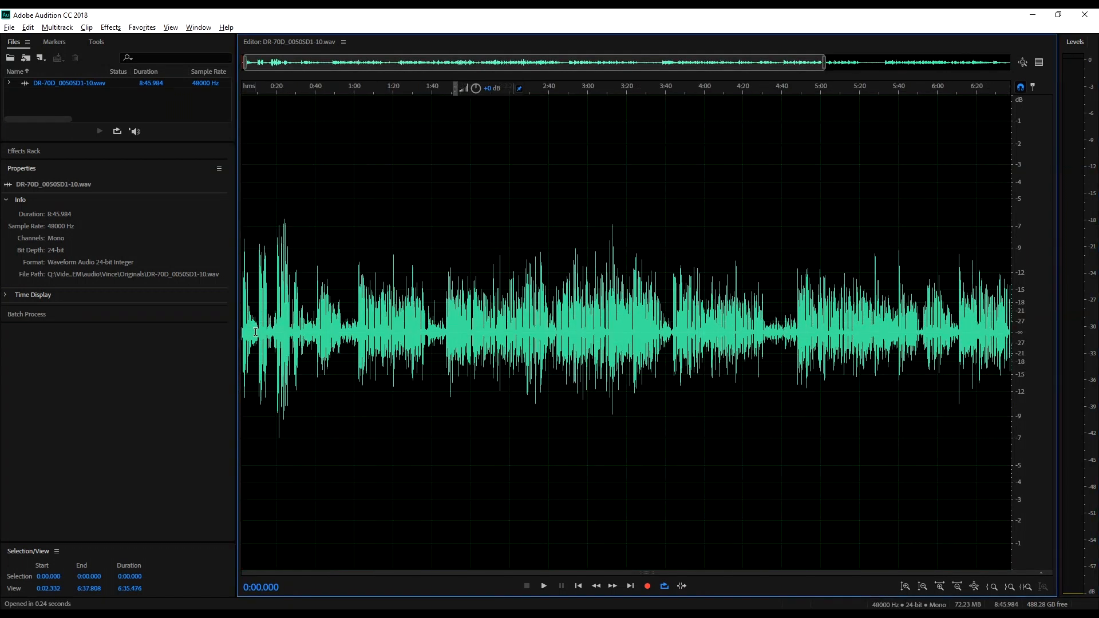
scroll(255, 332, down, 2)
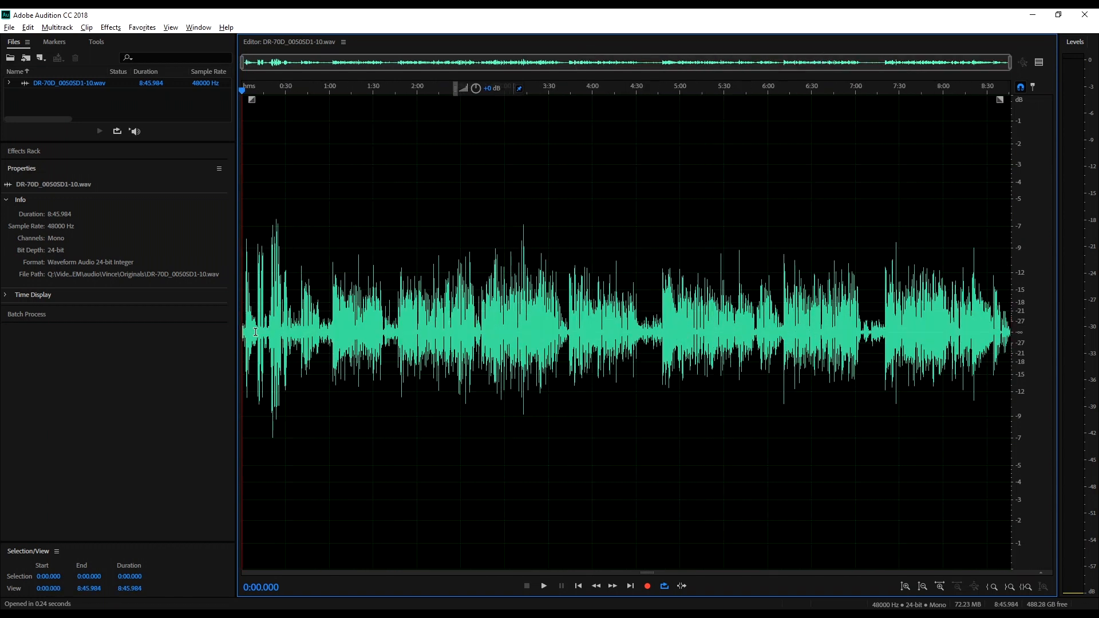
click(9, 26)
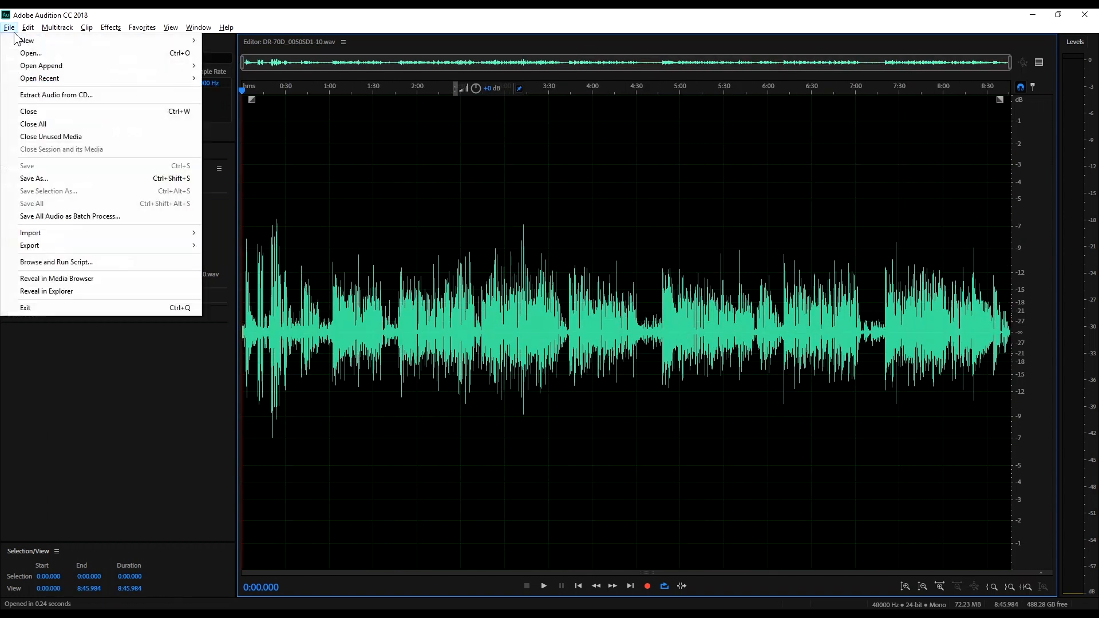
click(29, 115)
click(1032, 14)
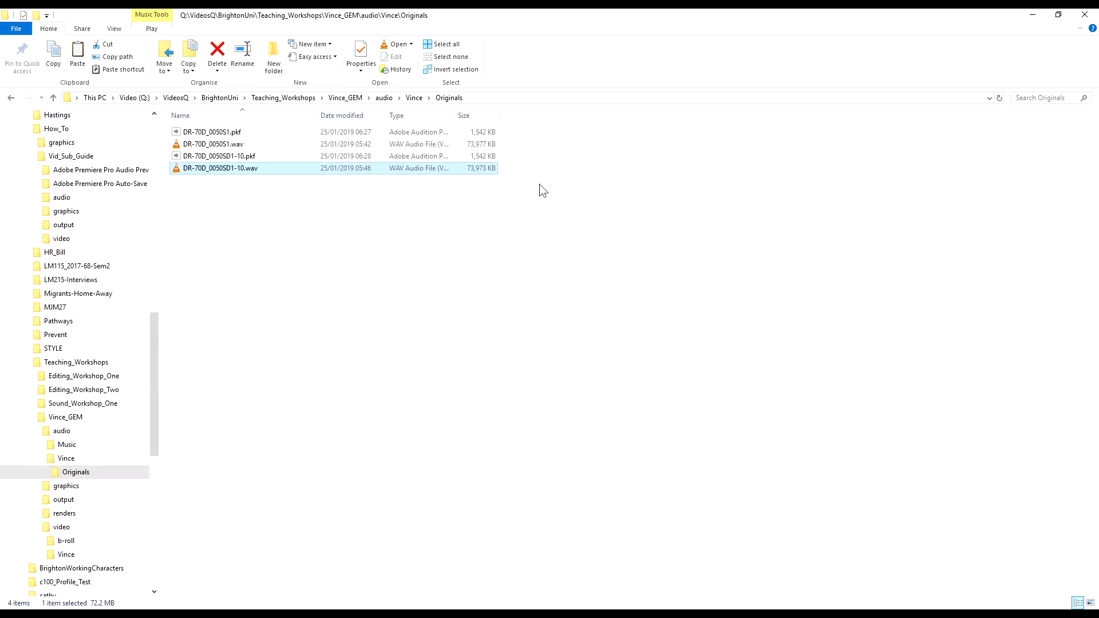
- Delete DR-70D_0050SD1-10.pkf and DR-70D_0050S1.pkf from the Originals folder
click(214, 156)
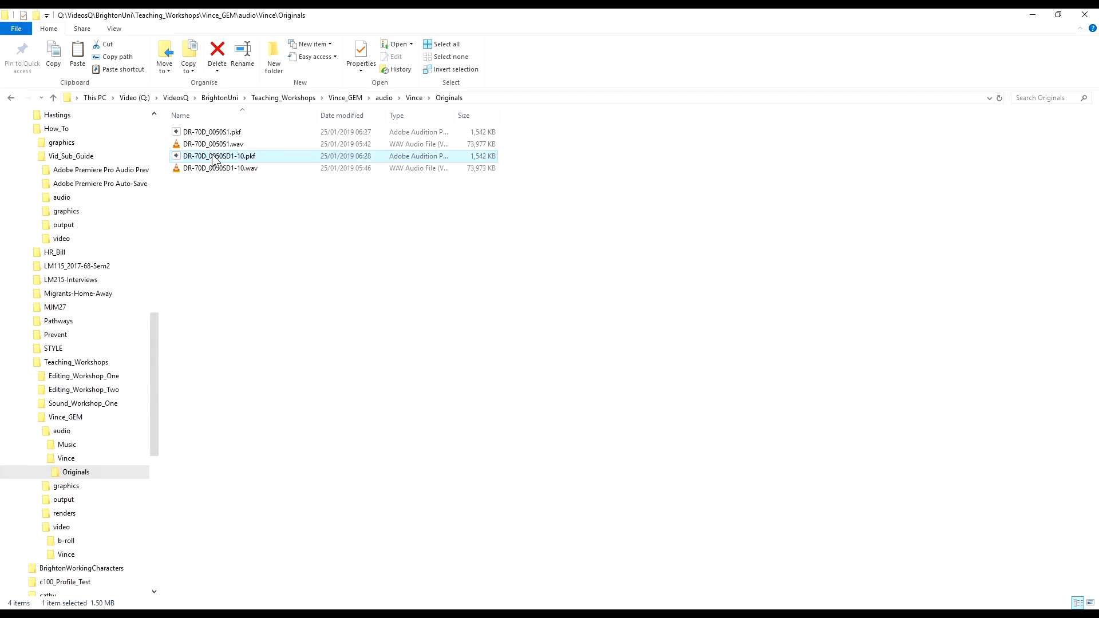
key(Delete)
click(215, 133)
key(Delete)
- Copy DR-70D_0050SD1-10.wav into the parent audio\Vince folder and open that folder with the full file name showing
click(224, 145)
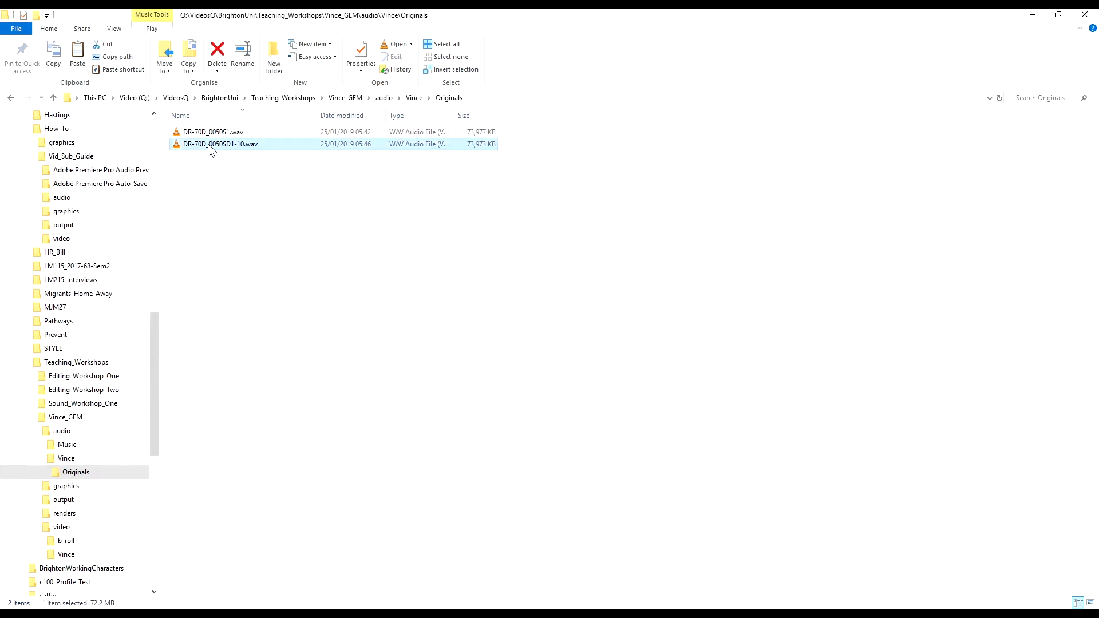
drag(204, 148, 68, 456)
click(237, 180)
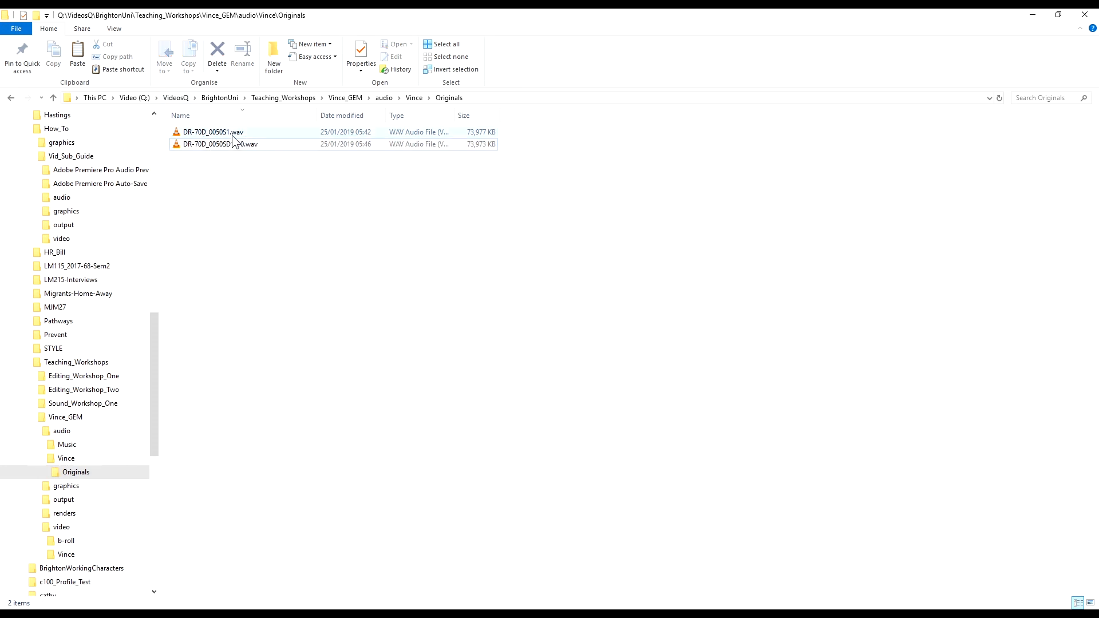
click(68, 460)
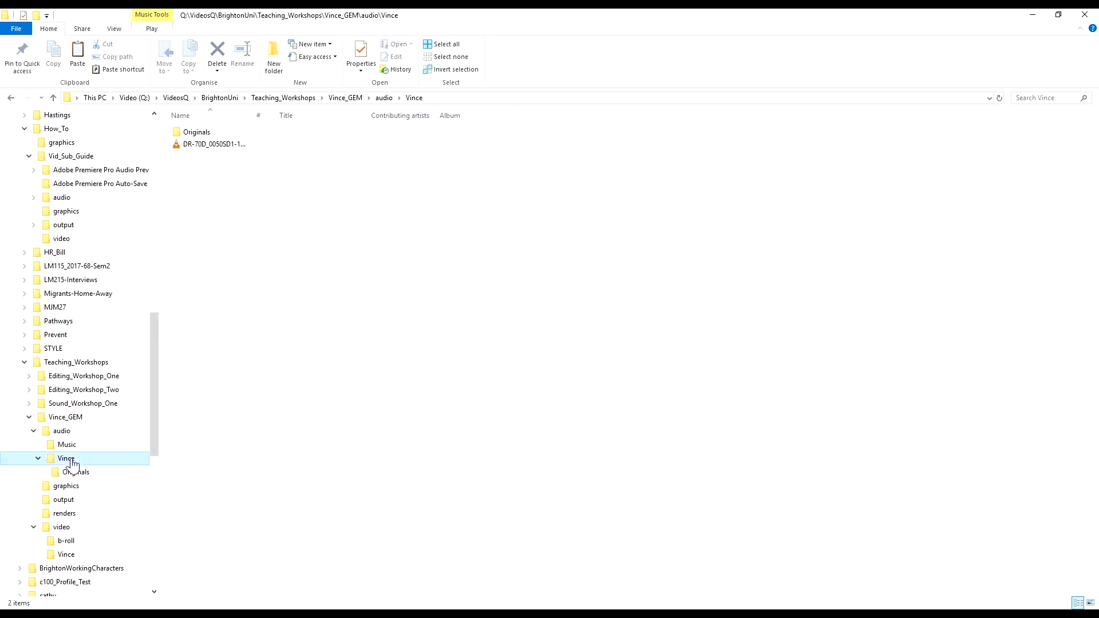
double_click(262, 114)
- Rename the copied DR-70D_0050SD1-10.wav to Vince_Audio.wav
click(213, 145)
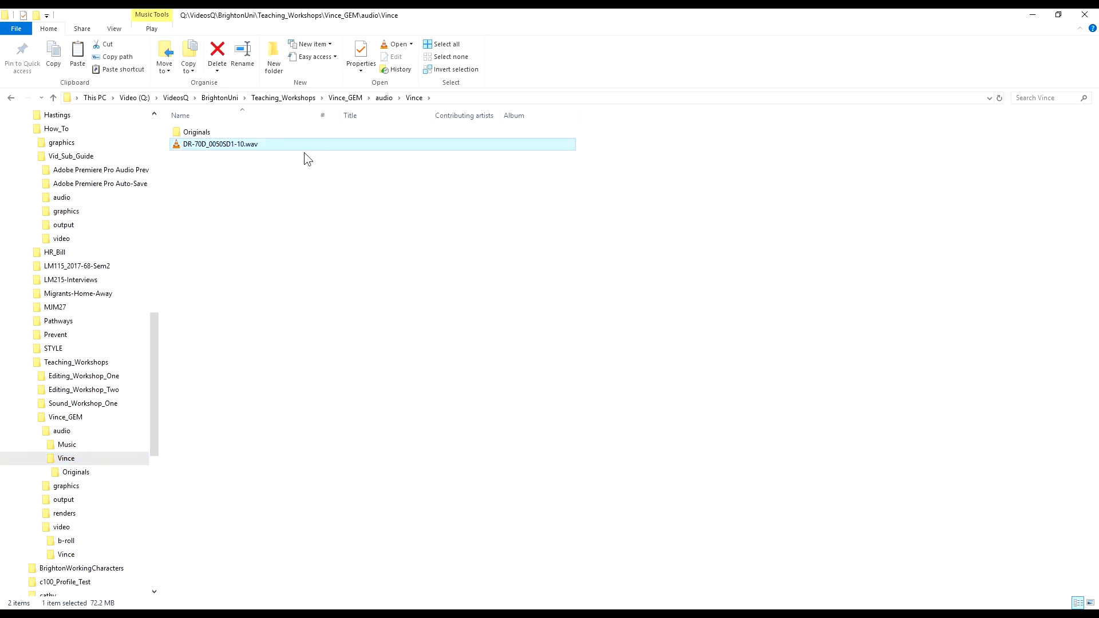
key(F2)
text(Vince)
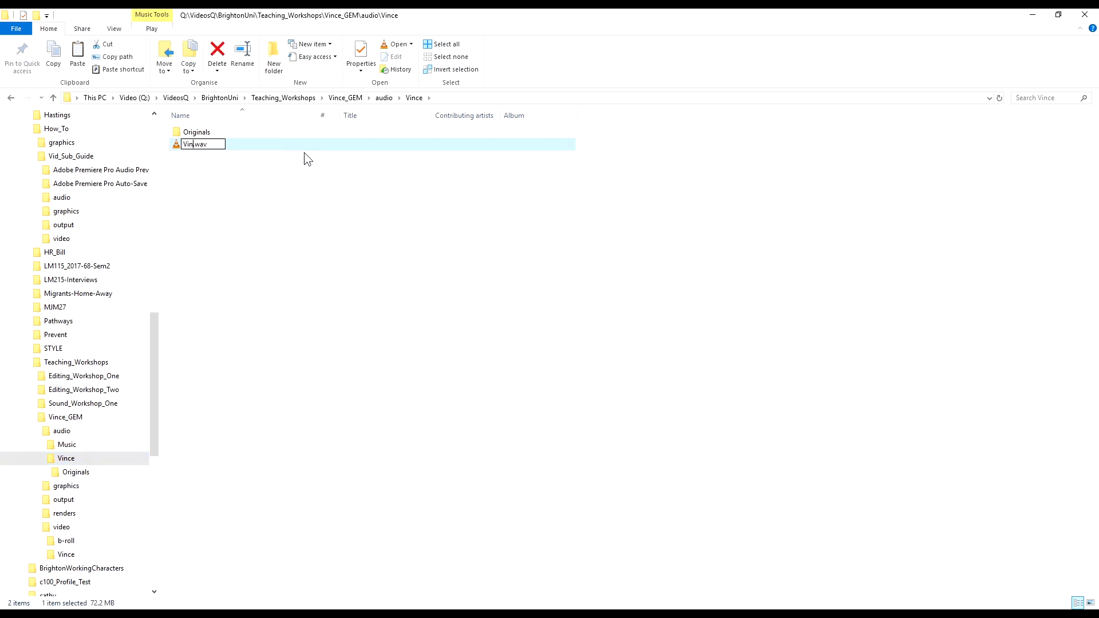
text(_Audio)
key(Return)
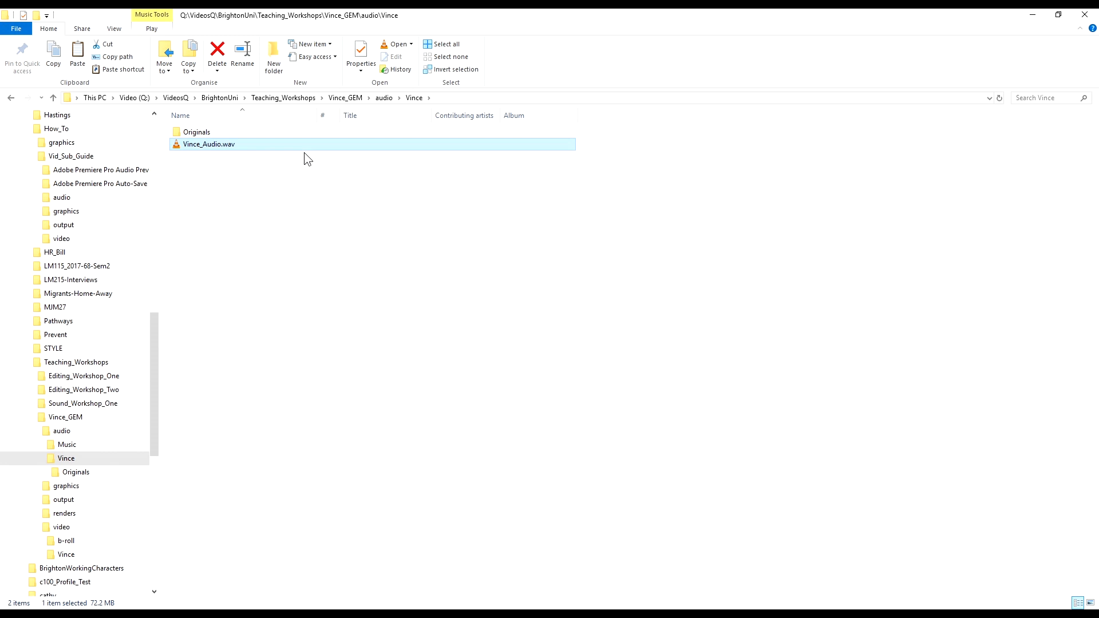
- Open Vince_Audio.wav in Adobe Audition for editing
drag(178, 144, 455, 469)
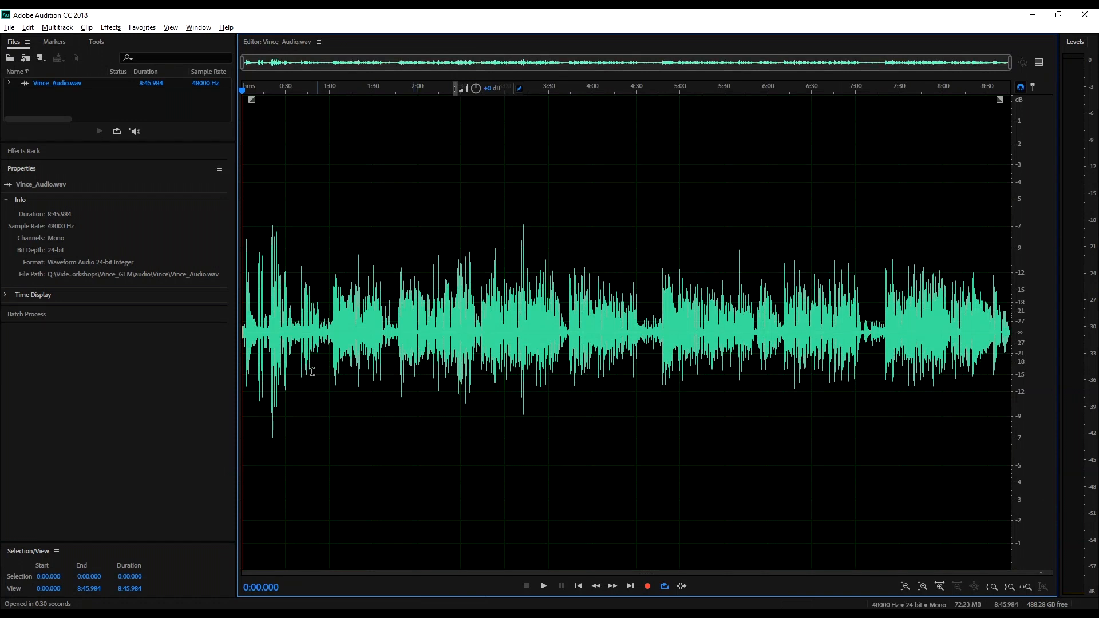
scroll(248, 344, up, 3)
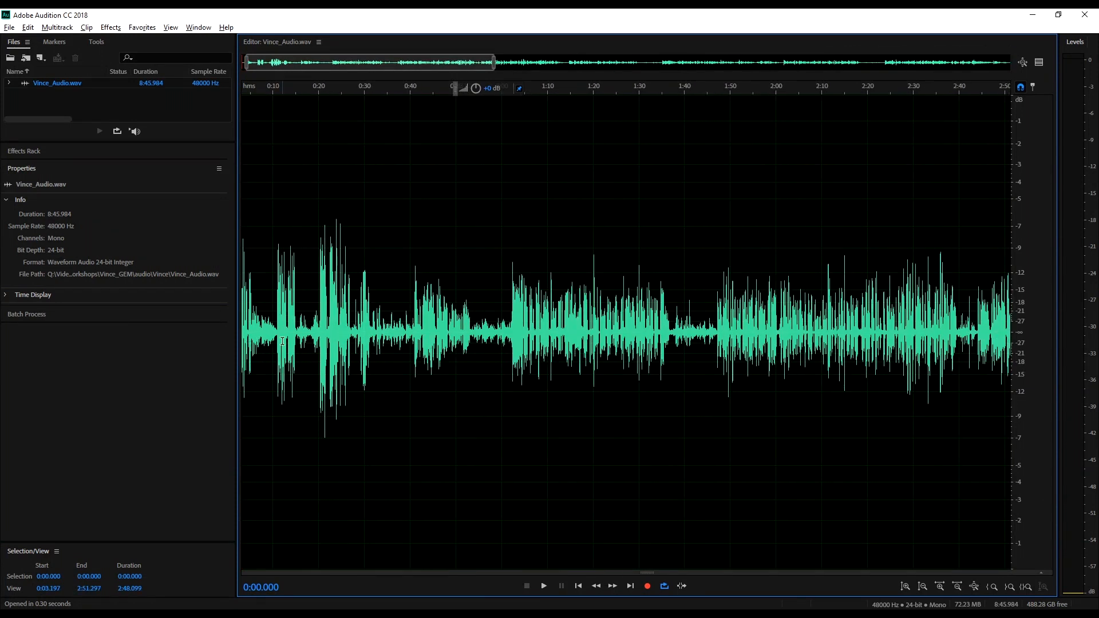
scroll(275, 343, up, 2)
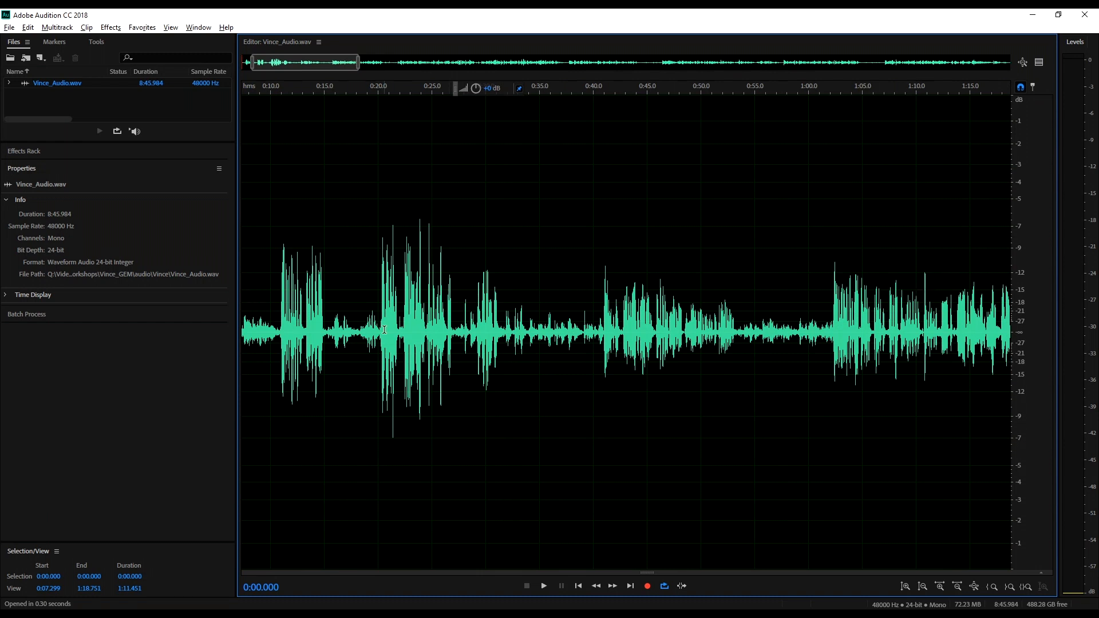
- Lower the volume of the loud opening section of Vince_Audio.wav, from the start to about 0:27
scroll(384, 329, up, 11)
scroll(579, 344, up, 3)
scroll(573, 343, up, 3)
scroll(1035, 324, up, 3)
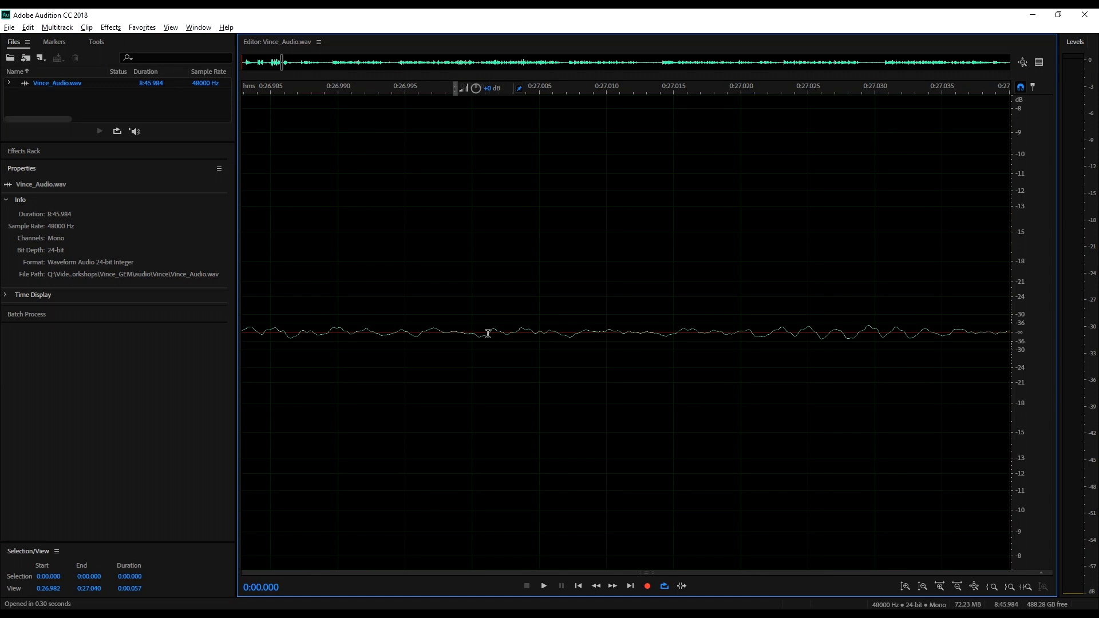
drag(448, 332, 118, 253)
scroll(378, 275, down, 6)
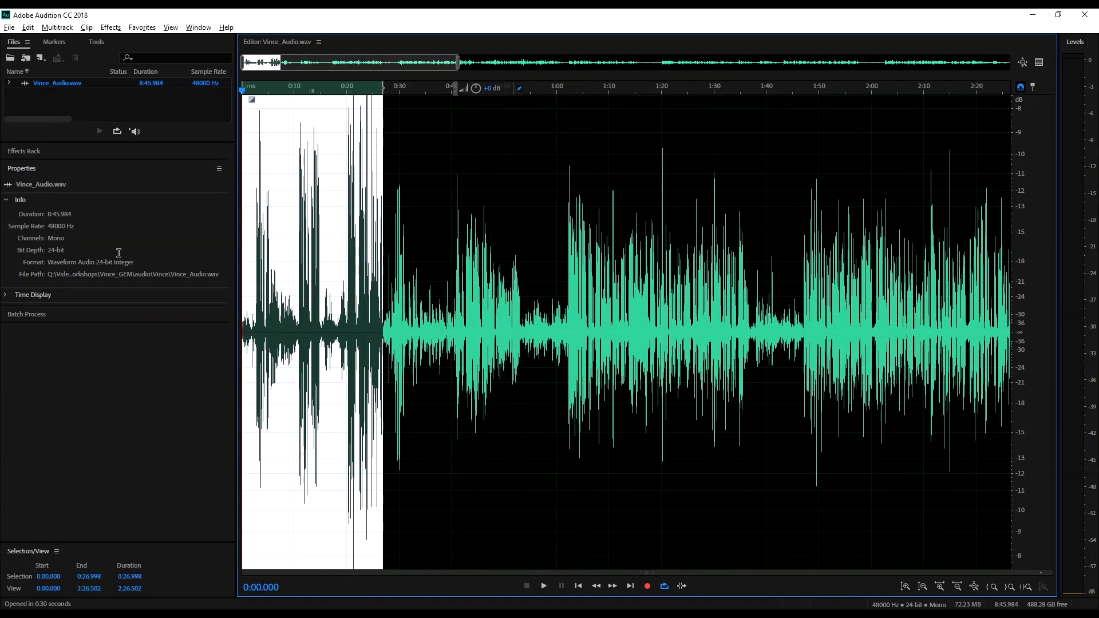
drag(493, 88, 484, 91)
click(484, 181)
click(674, 228)
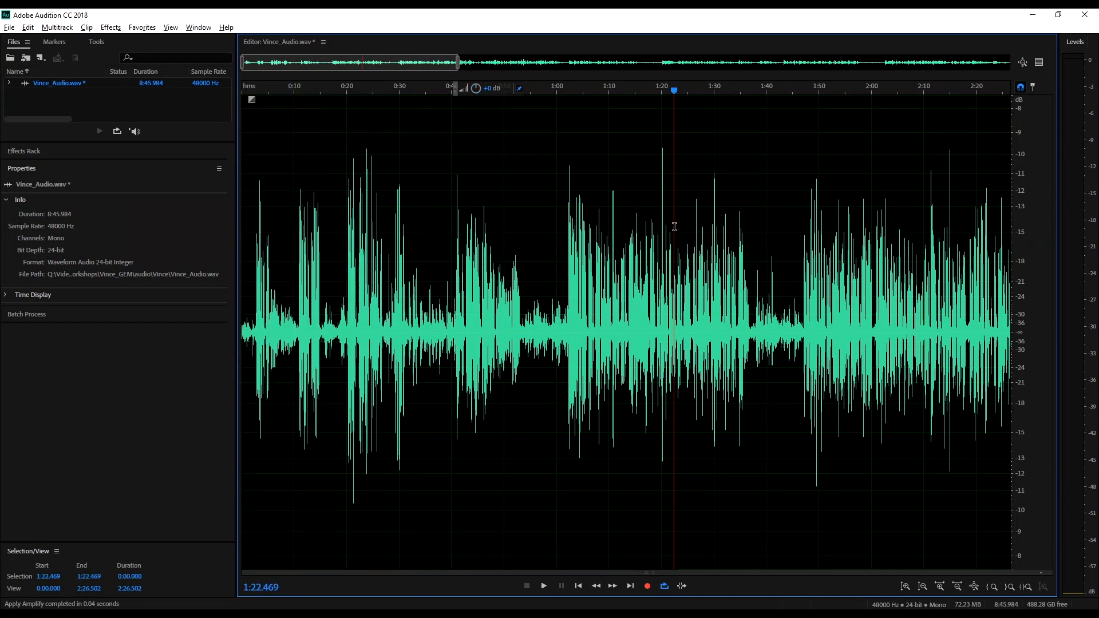
- Lower the volume of the isolated loud peak at about 1:20.157 to 1:20.282 in Vince_Audio.wav
scroll(676, 227, up, 1)
click(646, 233)
key(space)
key(space)
scroll(641, 227, up, 5)
scroll(641, 227, up, 12)
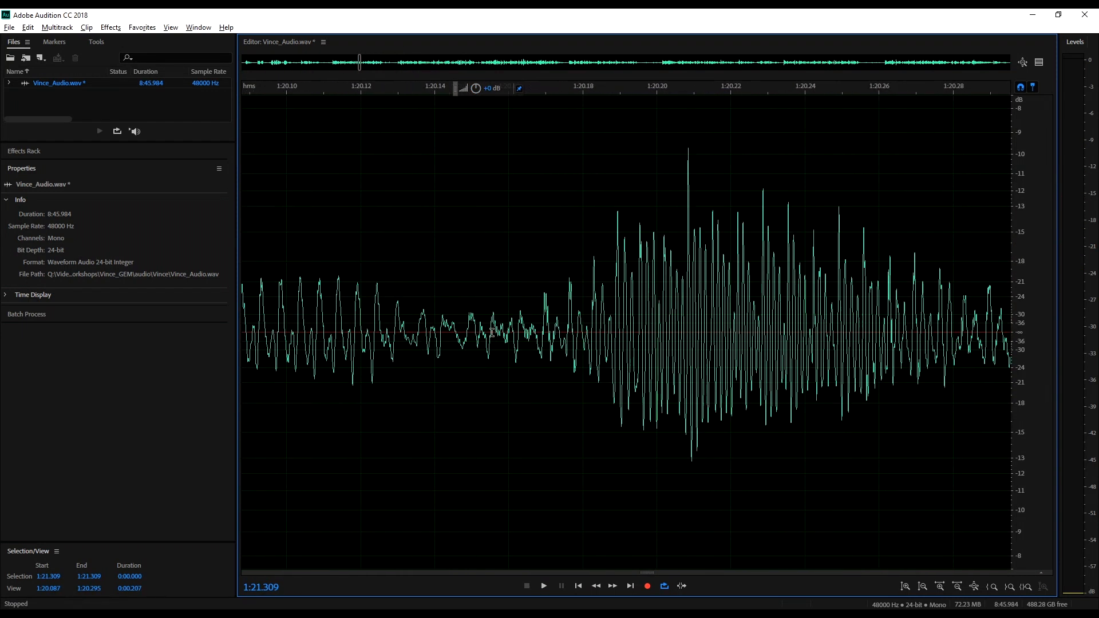
drag(496, 331, 848, 320)
scroll(984, 277, down, 10)
scroll(780, 309, up, 7)
scroll(848, 320, up, 5)
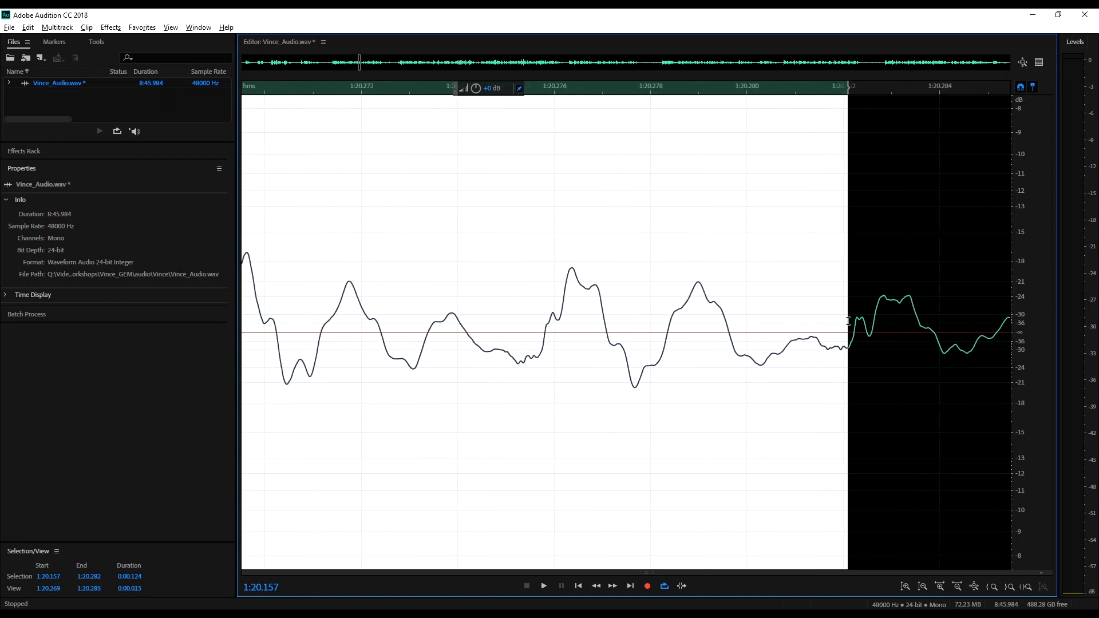
scroll(526, 273, down, 8)
scroll(525, 273, down, 5)
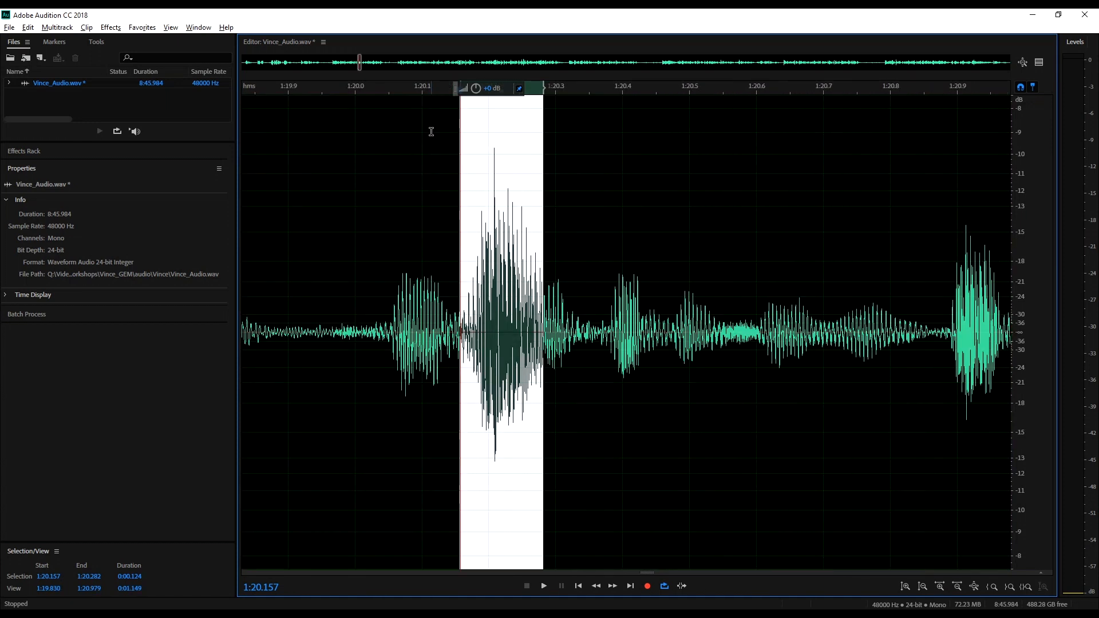
drag(490, 90, 482, 90)
click(600, 273)
scroll(601, 273, down, 20)
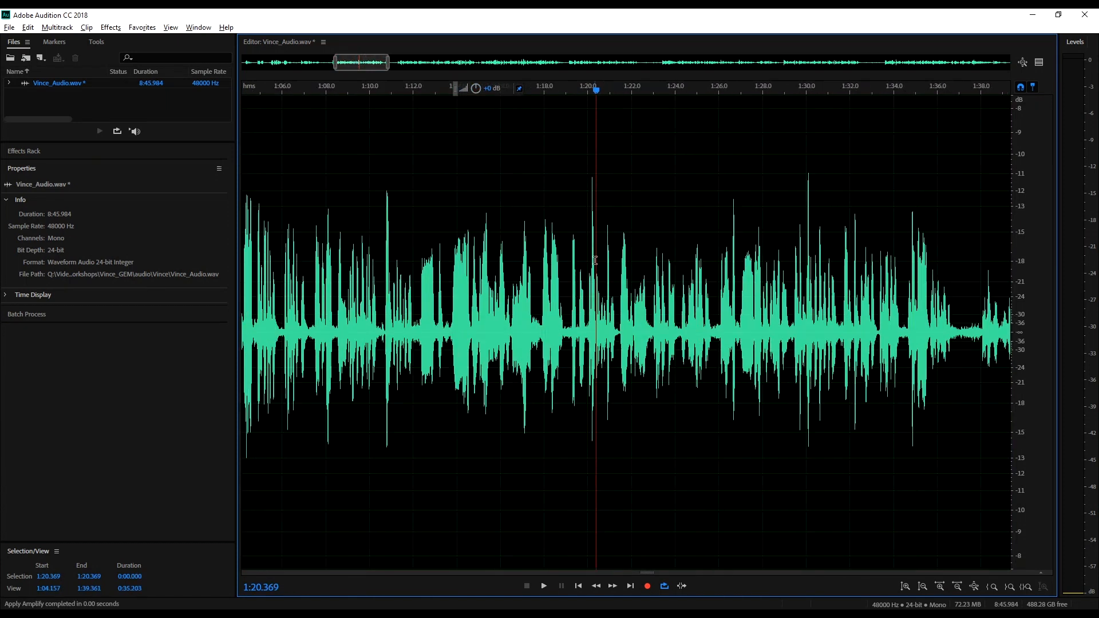
- Reduce the level of the loudest peak, from about 3:12.594 to 3:12.830, in Vince_Audio.wav
scroll(523, 213, up, 20)
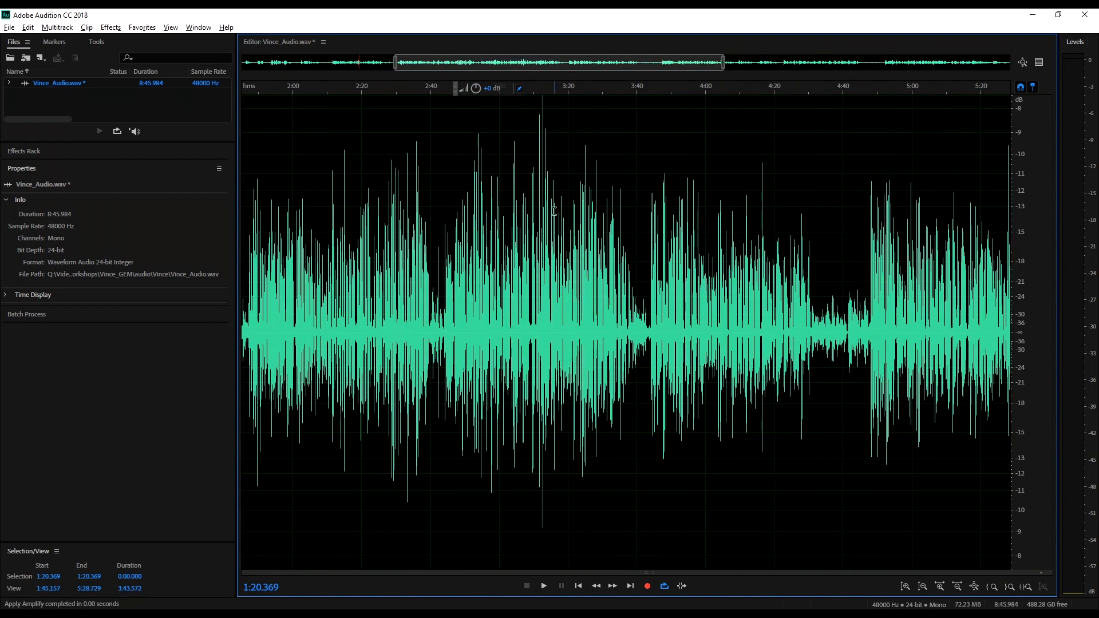
scroll(552, 339, up, 7)
drag(518, 336, 635, 338)
scroll(238, 334, down, 5)
scroll(743, 285, down, 5)
scroll(743, 285, down, 6)
scroll(756, 321, up, 14)
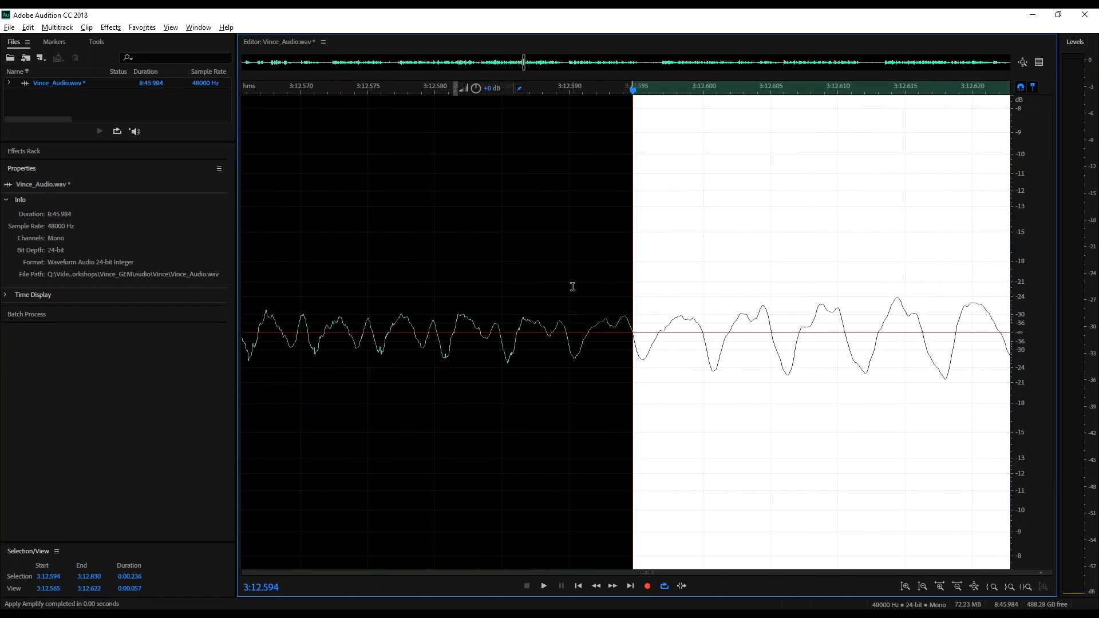
scroll(572, 218, down, 12)
drag(476, 88, 488, 95)
click(697, 213)
scroll(687, 213, down, 12)
click(632, 235)
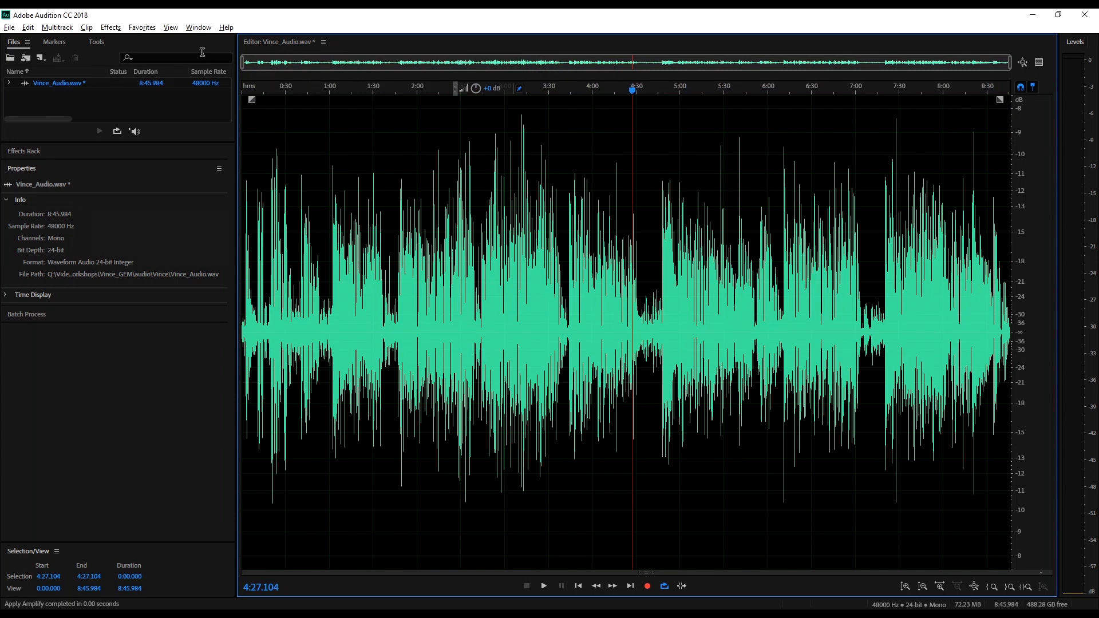
- Normalize the whole Vince_Audio.wav recording to -3 dB and fit its amplitude in view
click(151, 29)
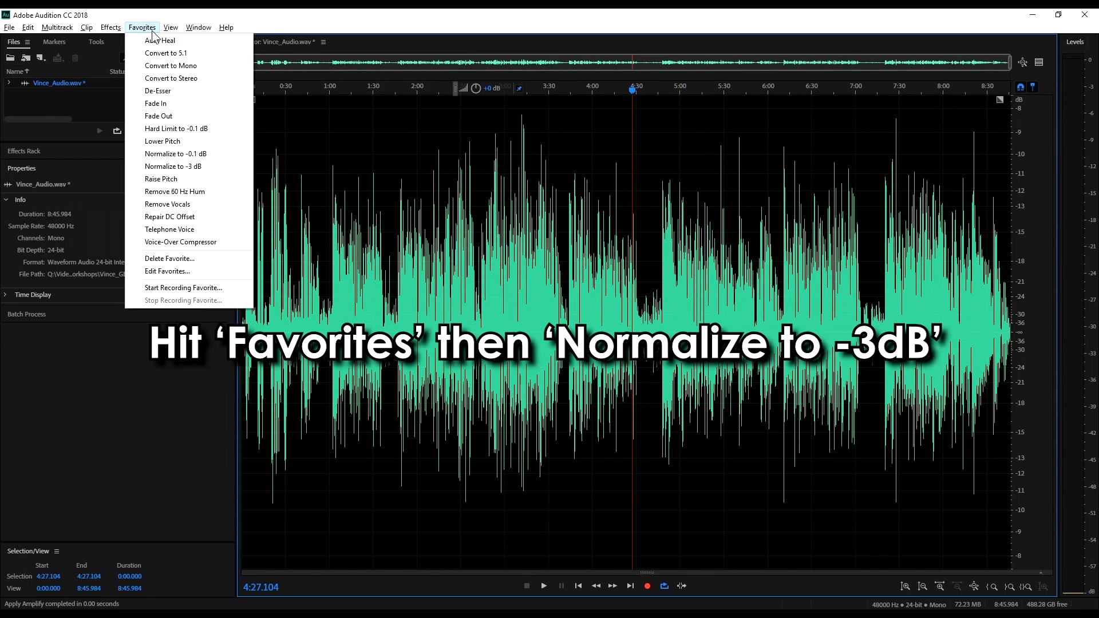
click(180, 166)
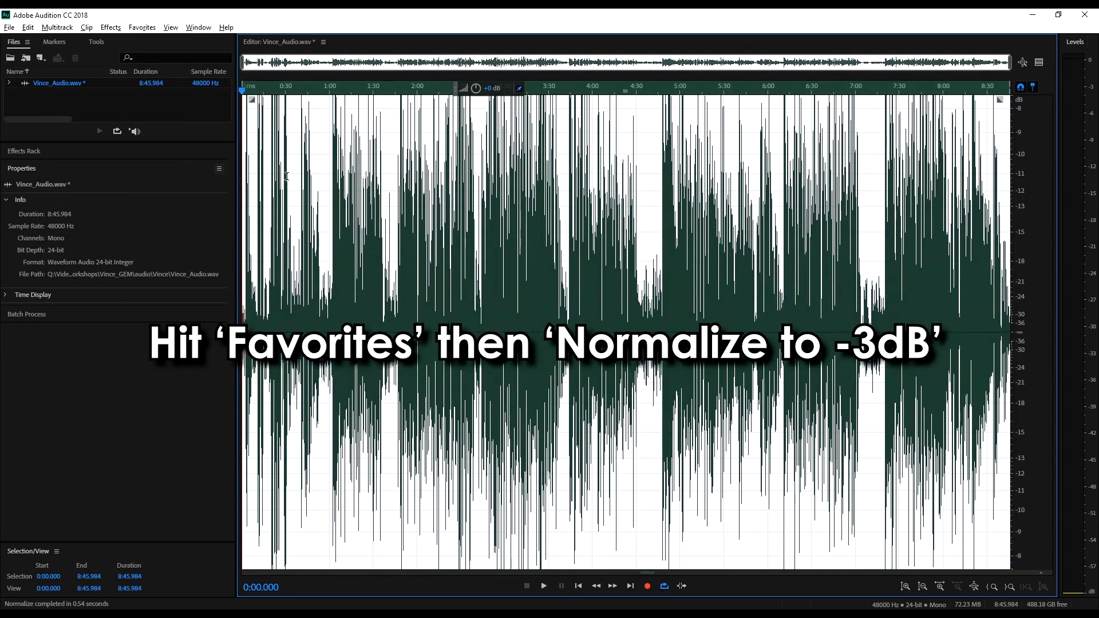
scroll(1040, 232, down, 5)
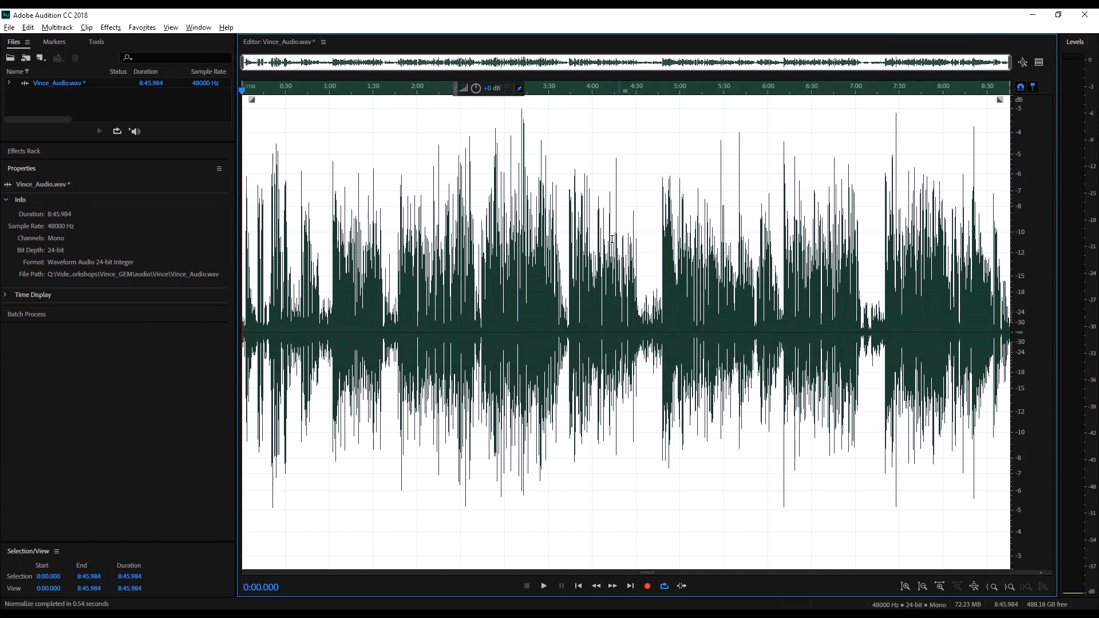
click(580, 243)
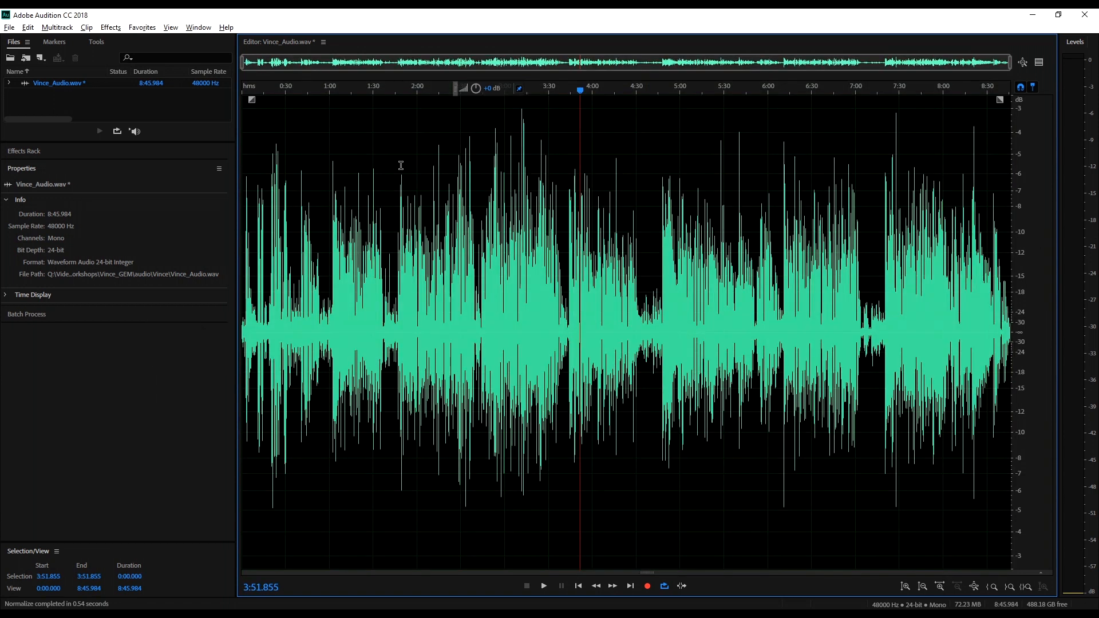
- Save the recording as a stereo file over the existing Vince_Audio.wav, then close it
click(10, 28)
click(44, 180)
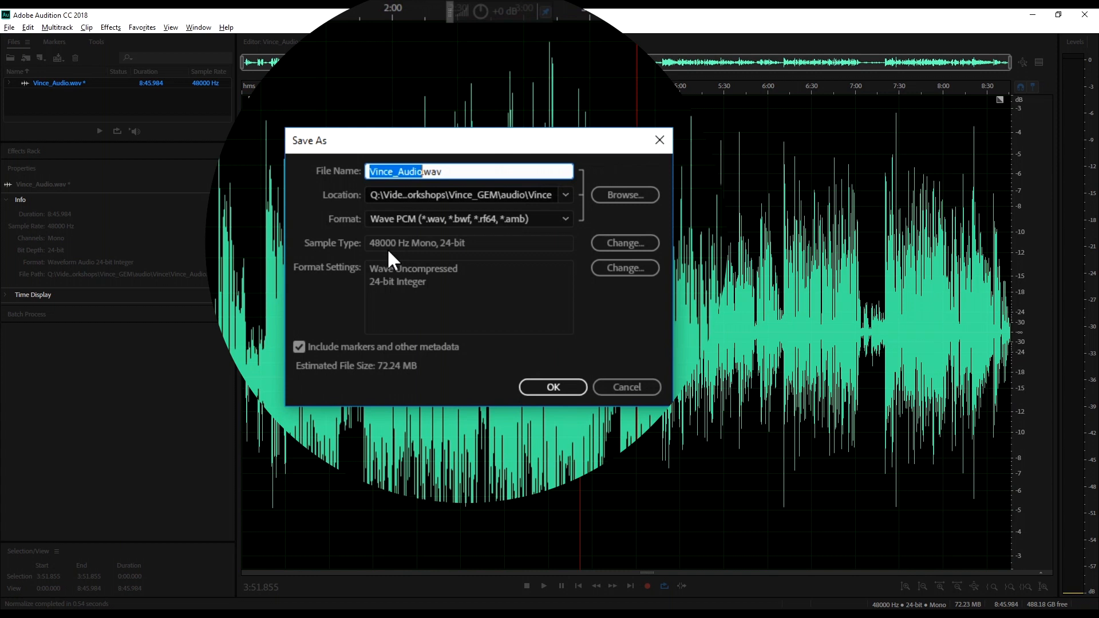
click(621, 242)
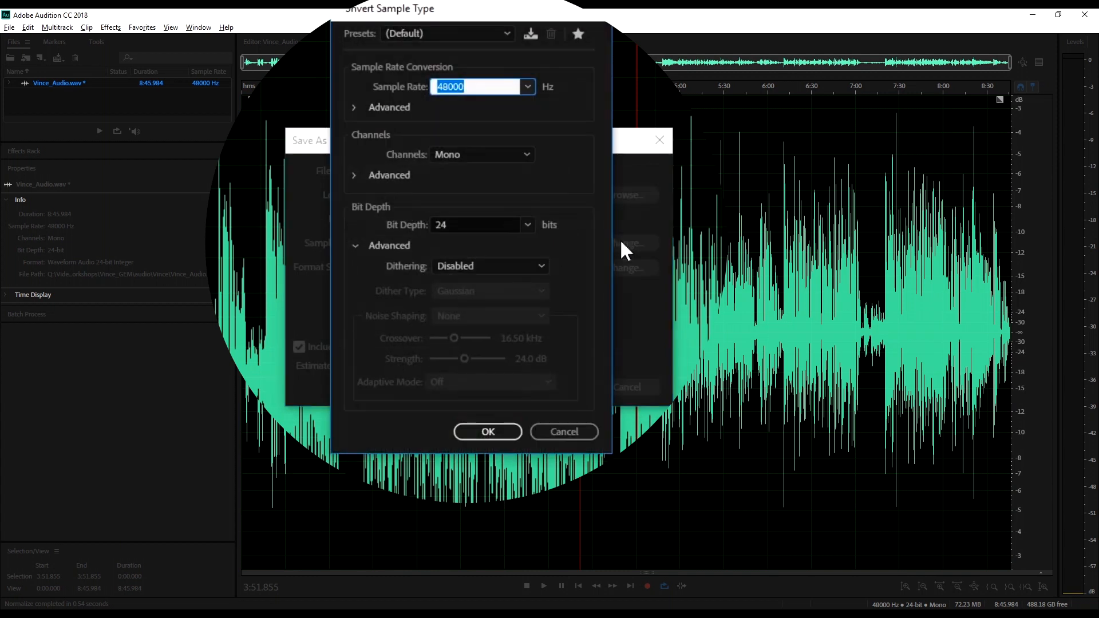
click(465, 155)
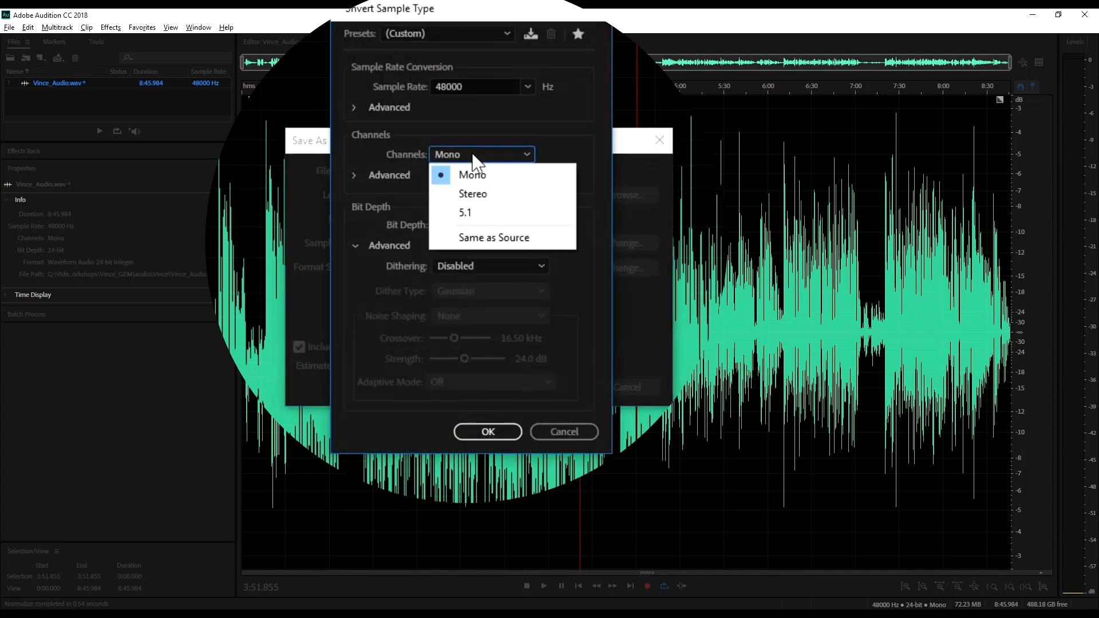
click(479, 193)
click(488, 432)
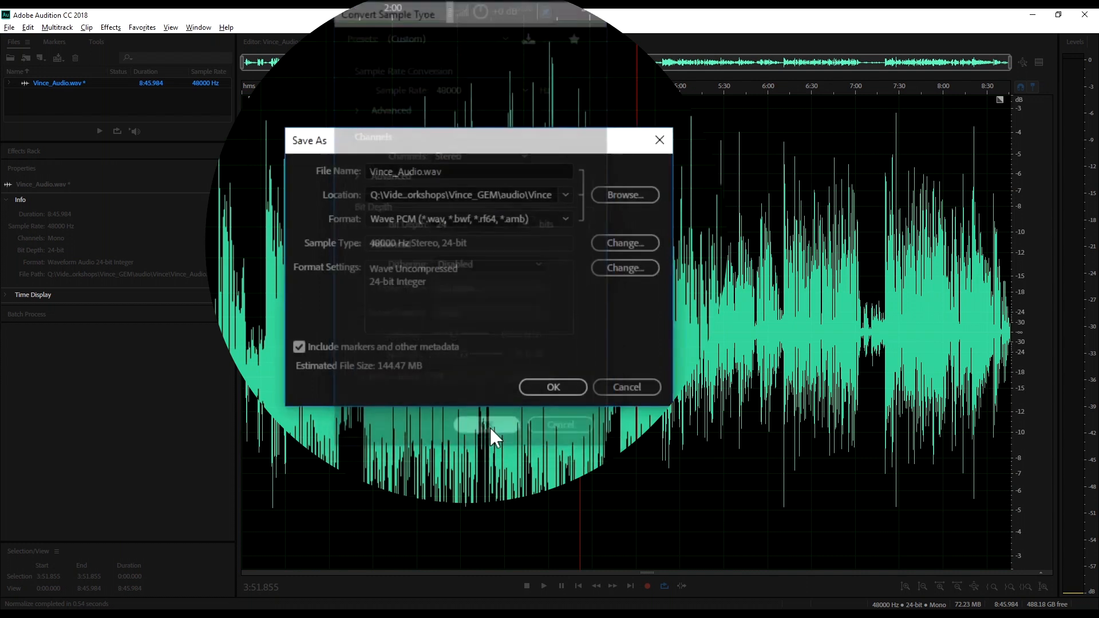
click(538, 388)
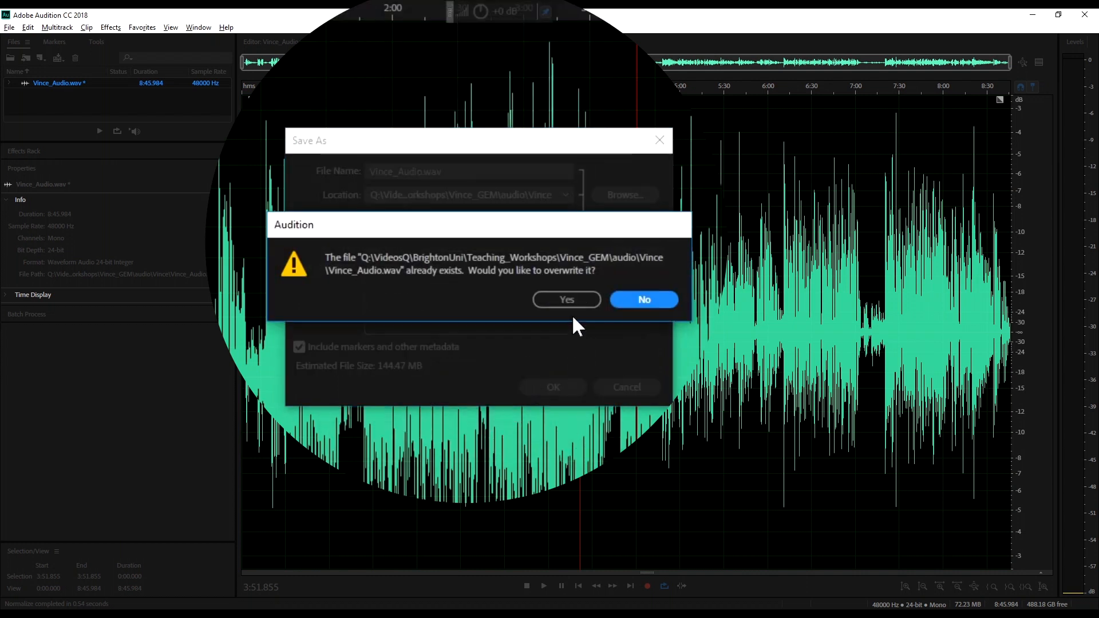
click(568, 298)
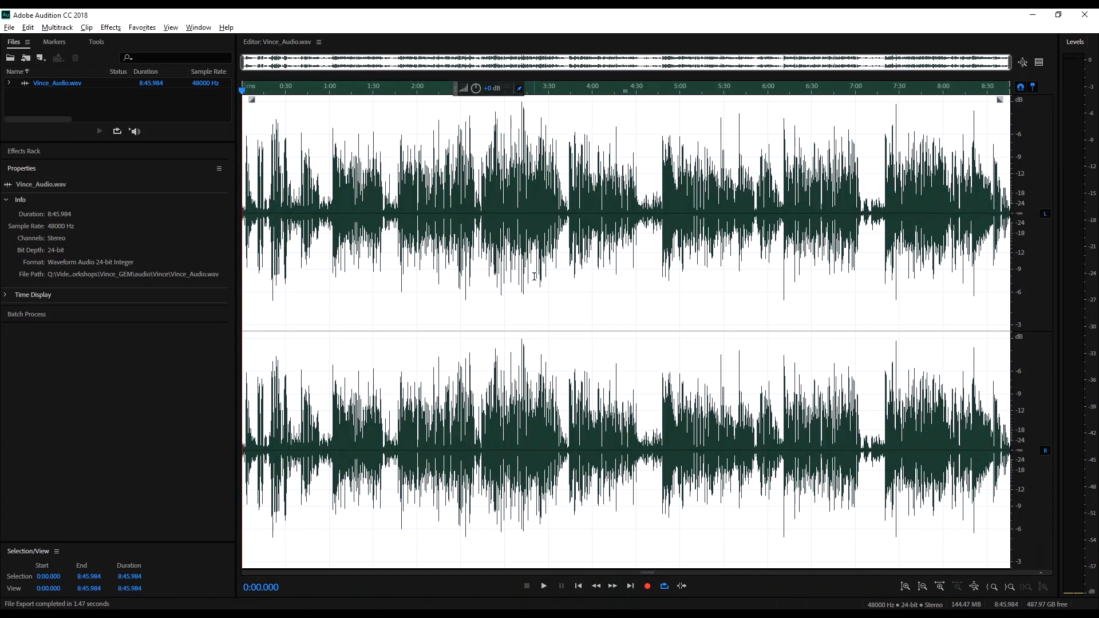
click(534, 277)
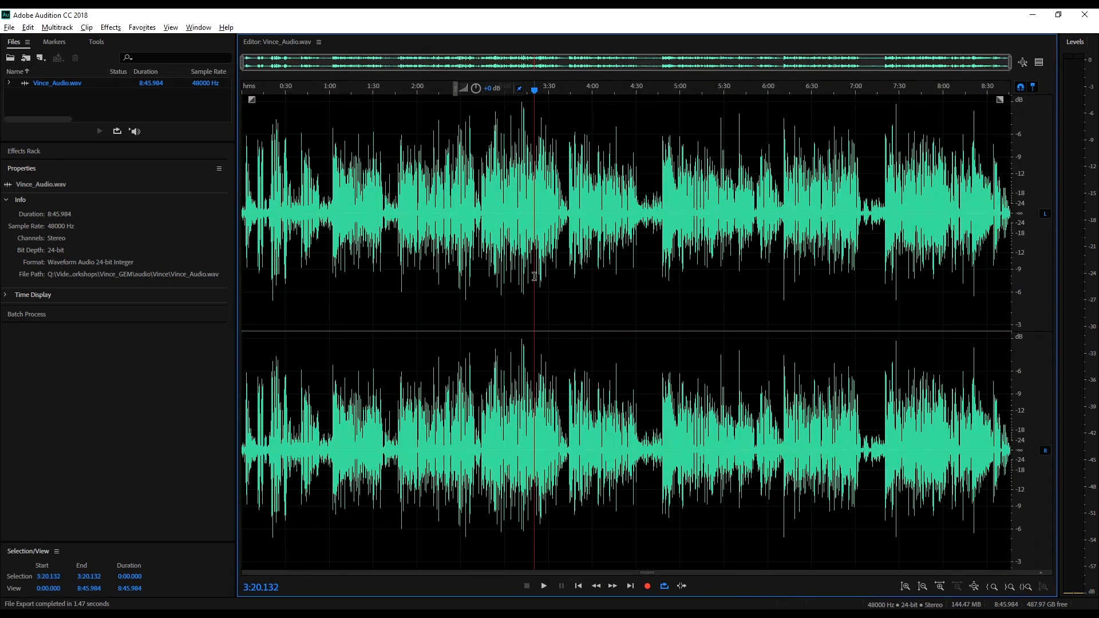
click(11, 28)
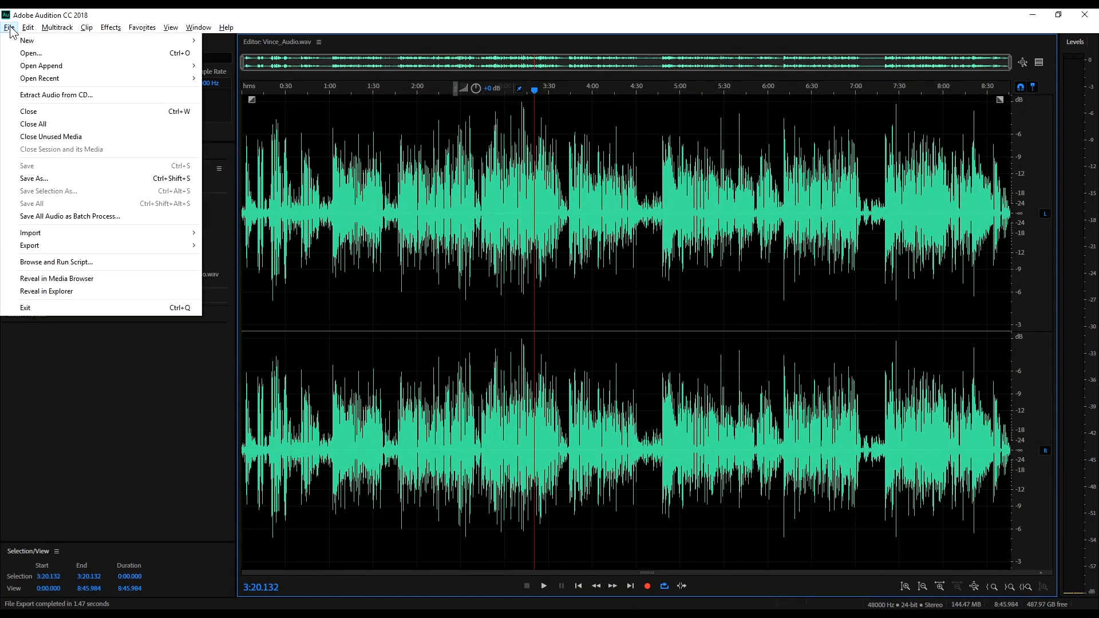
click(32, 111)
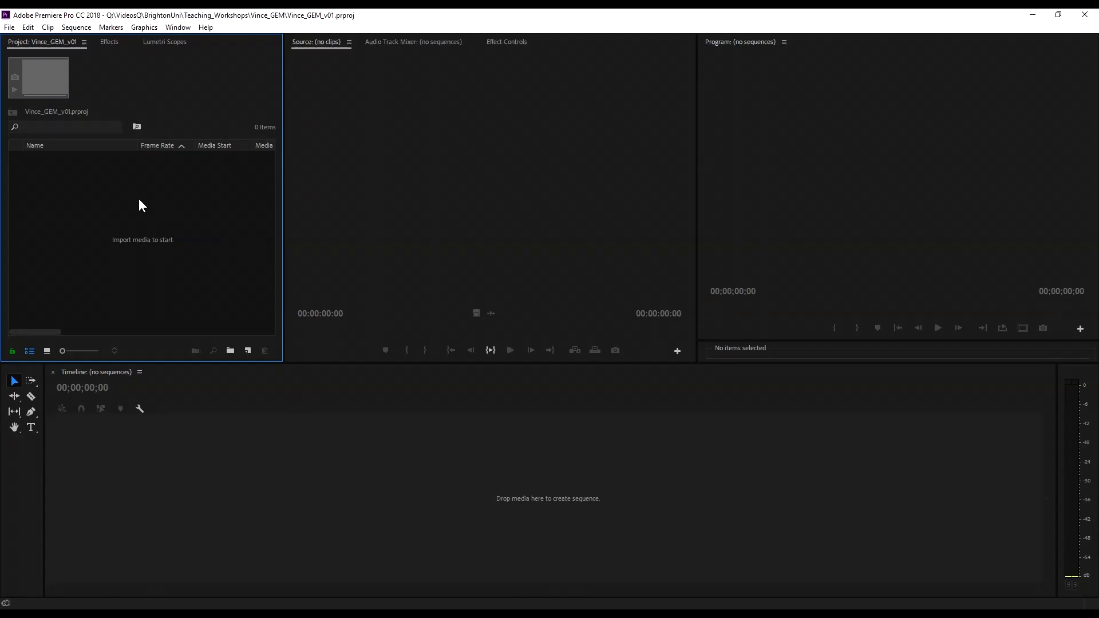
- Switch to the Vince_GEM_v01 project in Adobe Premiere Pro and create a Video bin containing a vince bin
right_click(52, 177)
click(81, 200)
text(Video)
key(Return)
double_click(42, 158)
right_click(52, 180)
click(80, 202)
- Import all clips from Vince_01.mp4 to Vince_09.mp4 in the video\Vince folder into the vince bin
double_click(81, 203)
click(71, 343)
click(318, 222)
key(ctrl+a)
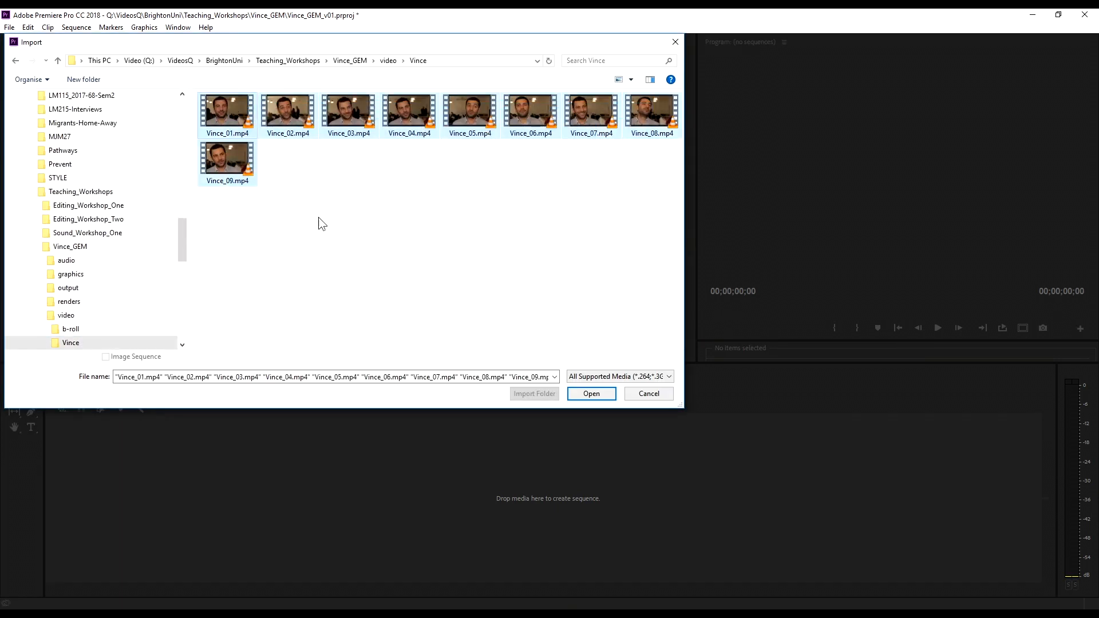
double_click(228, 112)
key(ctrl+z)
right_click(50, 172)
click(78, 253)
key(ctrl+a)
click(591, 393)
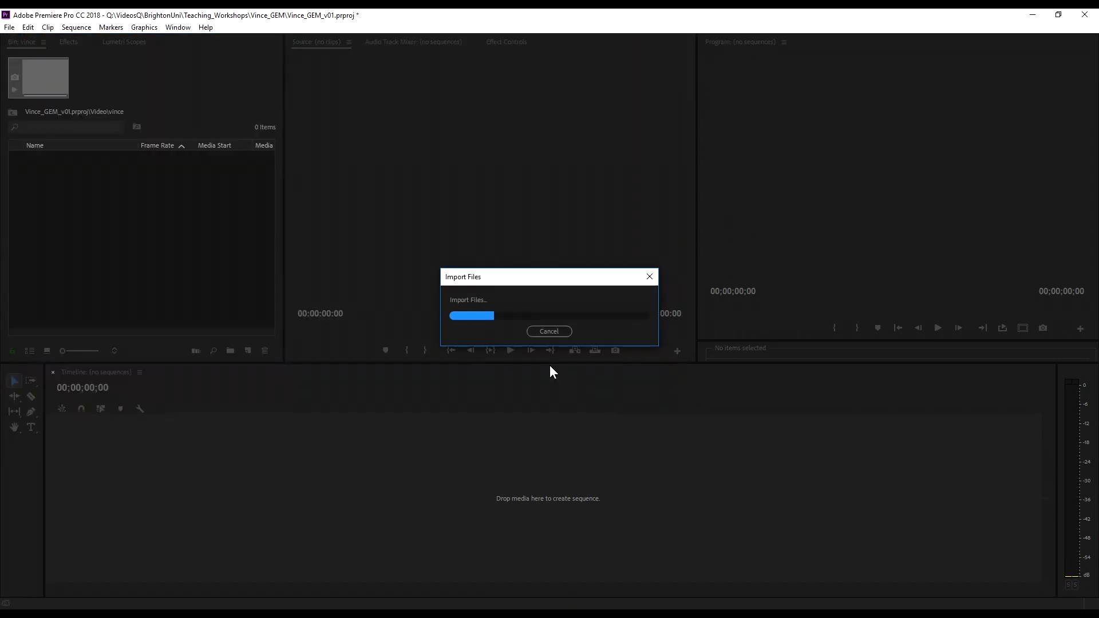
- Create an Audio bin at the project's root level with a Vince bin inside it
click(13, 112)
right_click(42, 186)
click(74, 211)
text(Audio)
double_click(42, 158)
right_click(67, 184)
click(99, 208)
text(Voice)
- Import Vince_Audio.wav into the Vince bin within the Audio bin
double_click(49, 177)
double_click(224, 112)
double_click(225, 126)
double_click(223, 127)
- Create a sequence named Vince_Interview_orig at the project's root level with the AVCHD 1080p25 preset
click(13, 113)
right_click(46, 203)
mouse_move(86, 253)
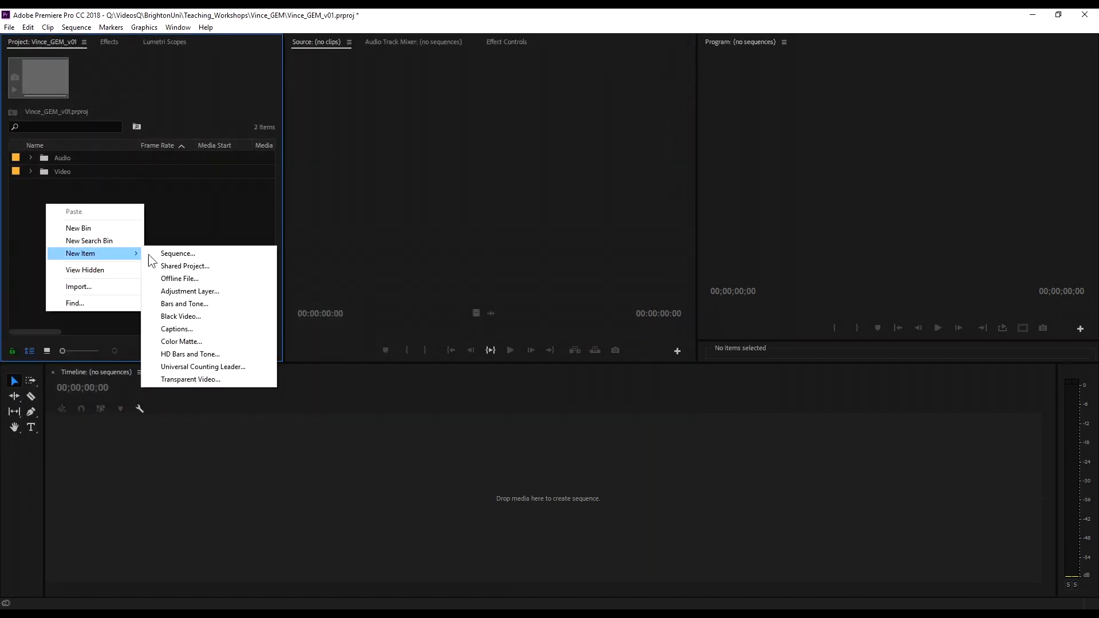
click(172, 255)
text(Vince_Interview_orig)
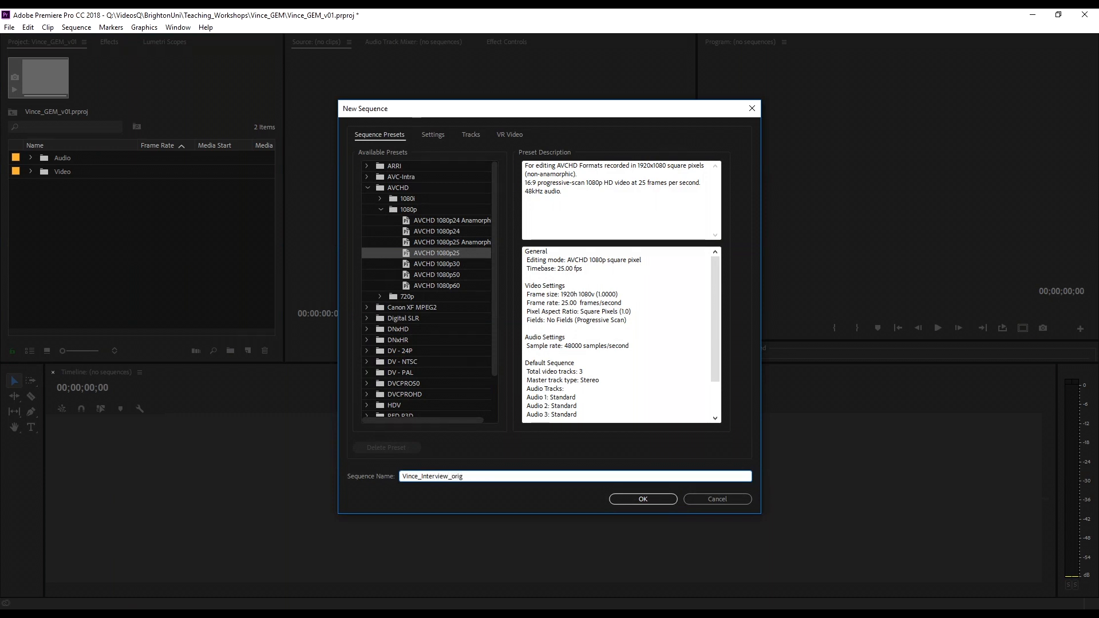
click(633, 500)
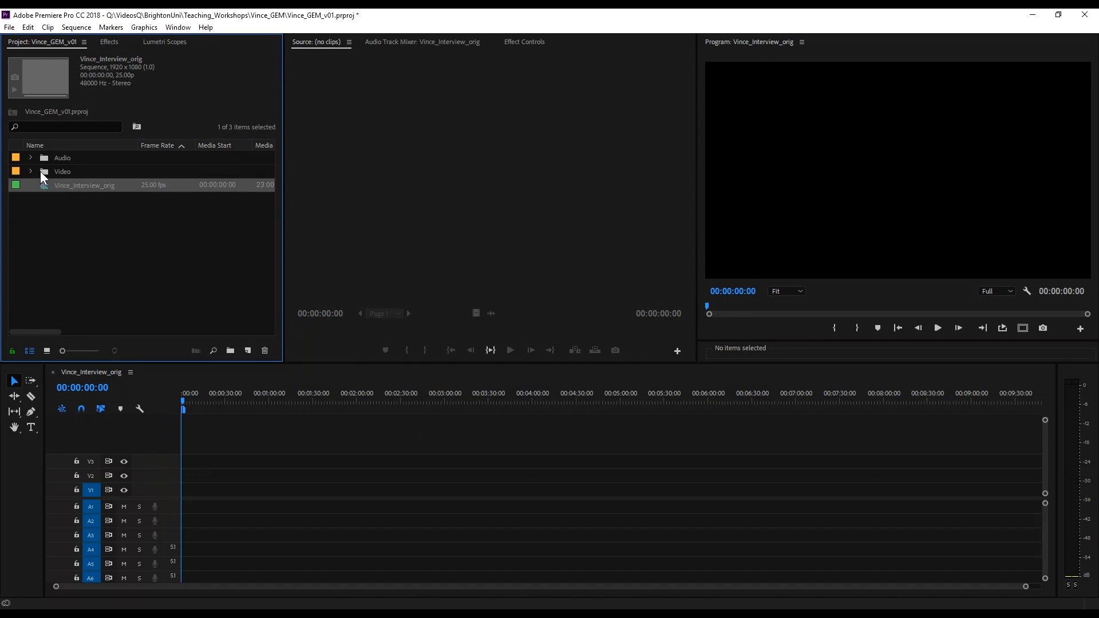
- Place Vince_Audio.wav from the Audio bin on track A2 at the start of the sequence
click(31, 158)
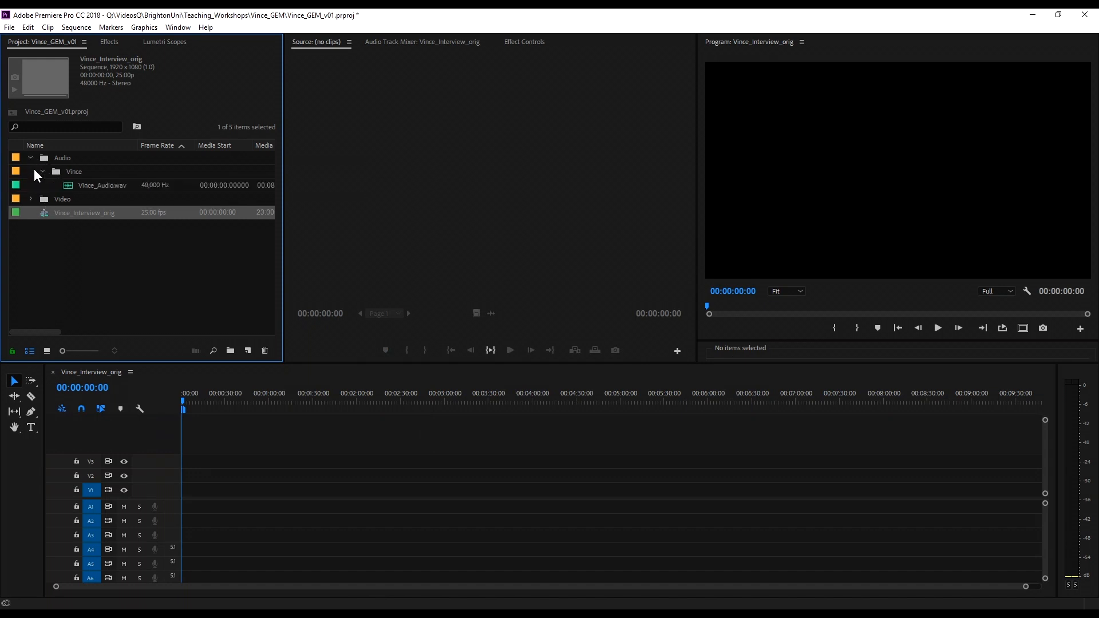
click(70, 183)
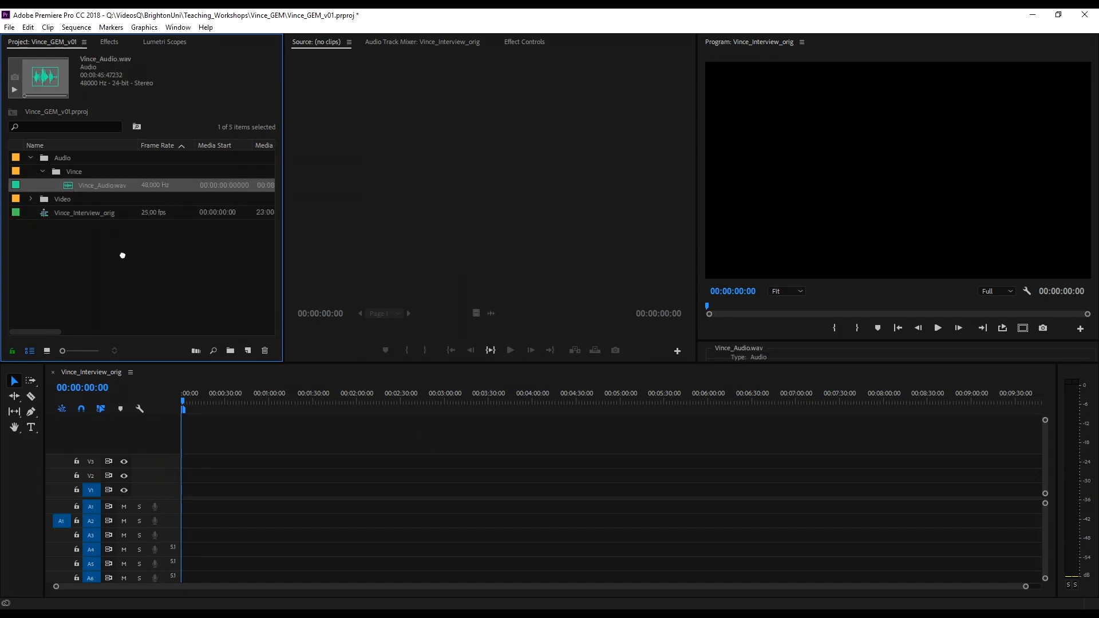
drag(186, 501, 186, 517)
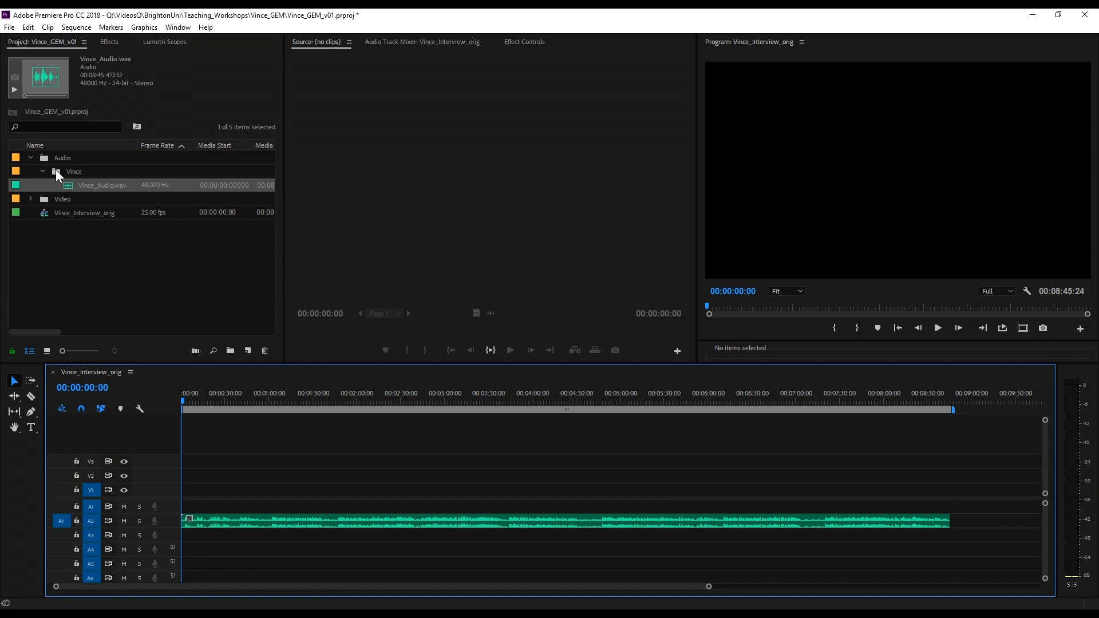
- Place the clips Vince_01.mp4 to Vince_09.mp4 in order on tracks V1 and A1 from the sequence start, then collapse the vince bin
click(31, 198)
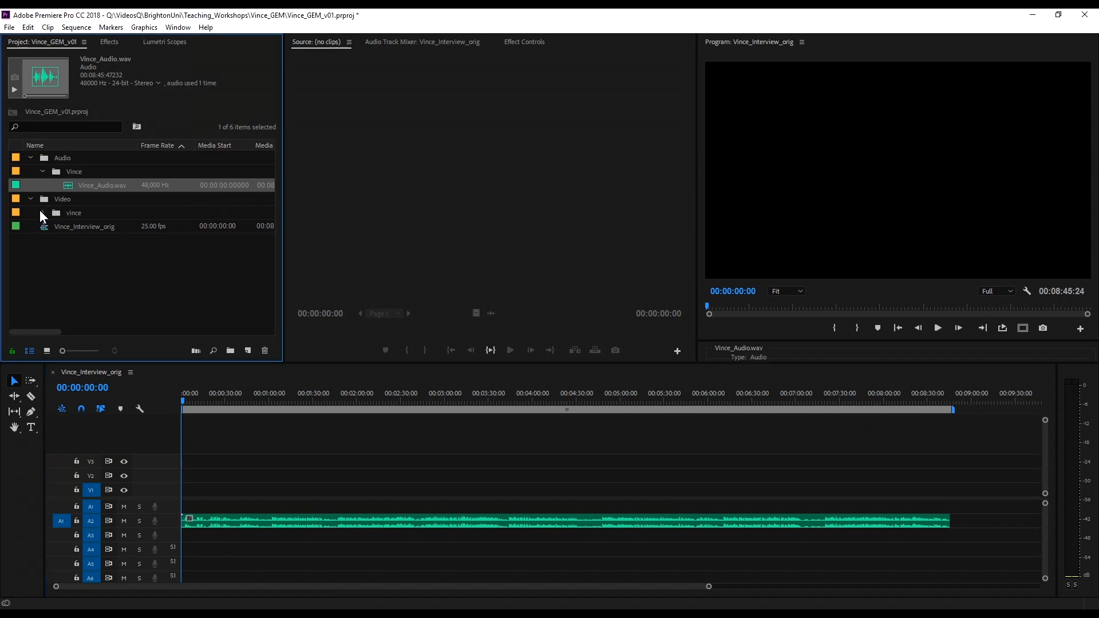
click(44, 213)
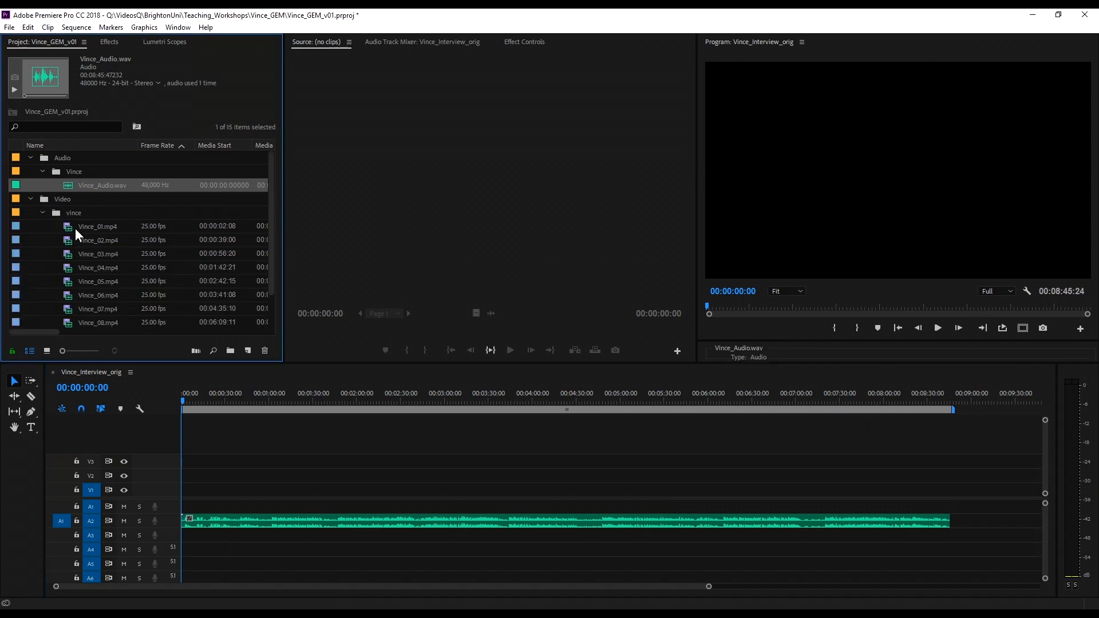
click(75, 228)
key(shift+Down)
key(shift+Down)
key(shift+Down)
key(shift+Down)
key(shift+Down)
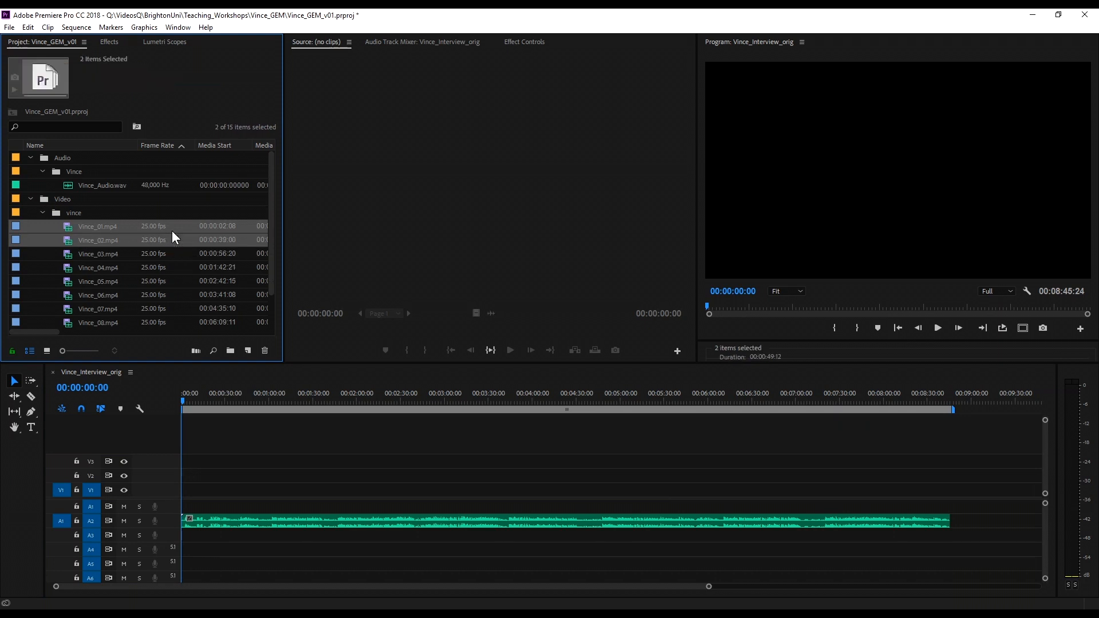
key(shift+Down)
key(shift+Down)
key(shift+Down)
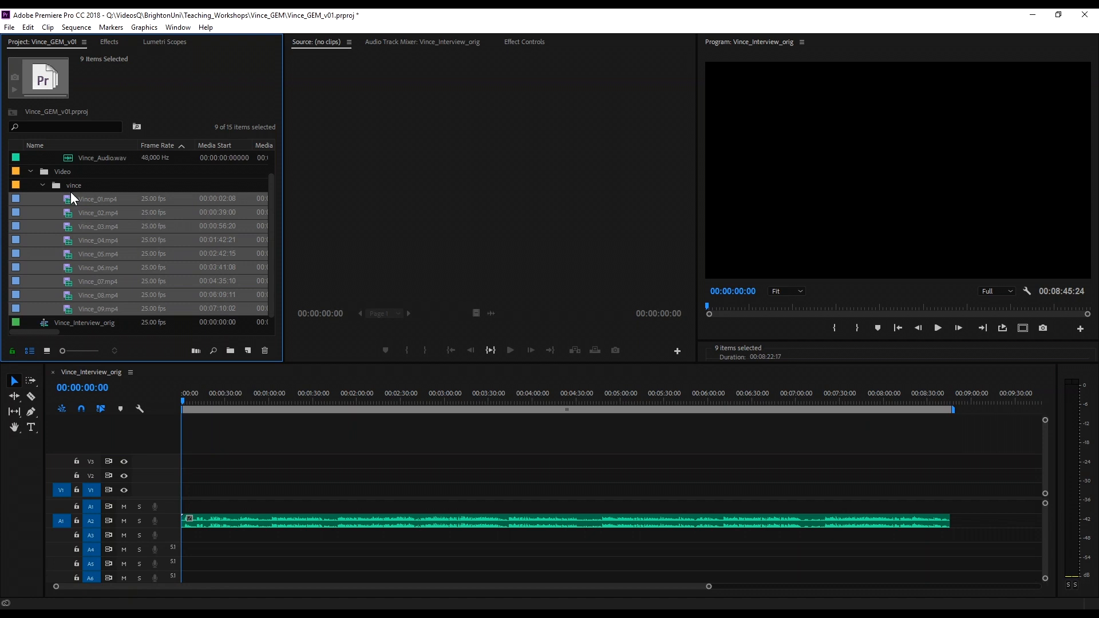
drag(67, 197, 222, 488)
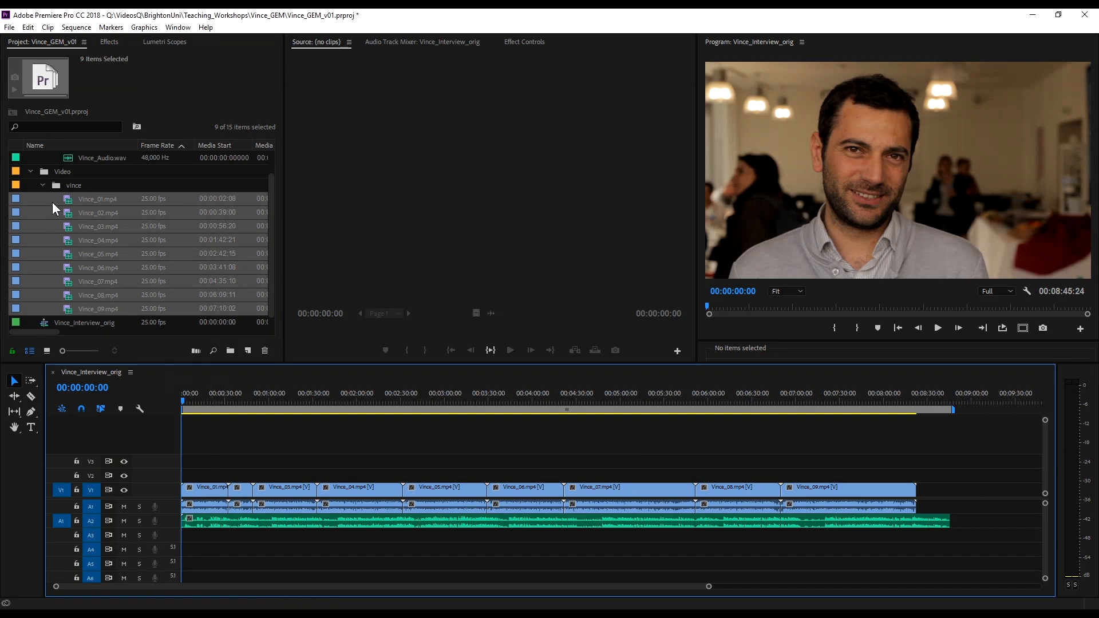
click(43, 185)
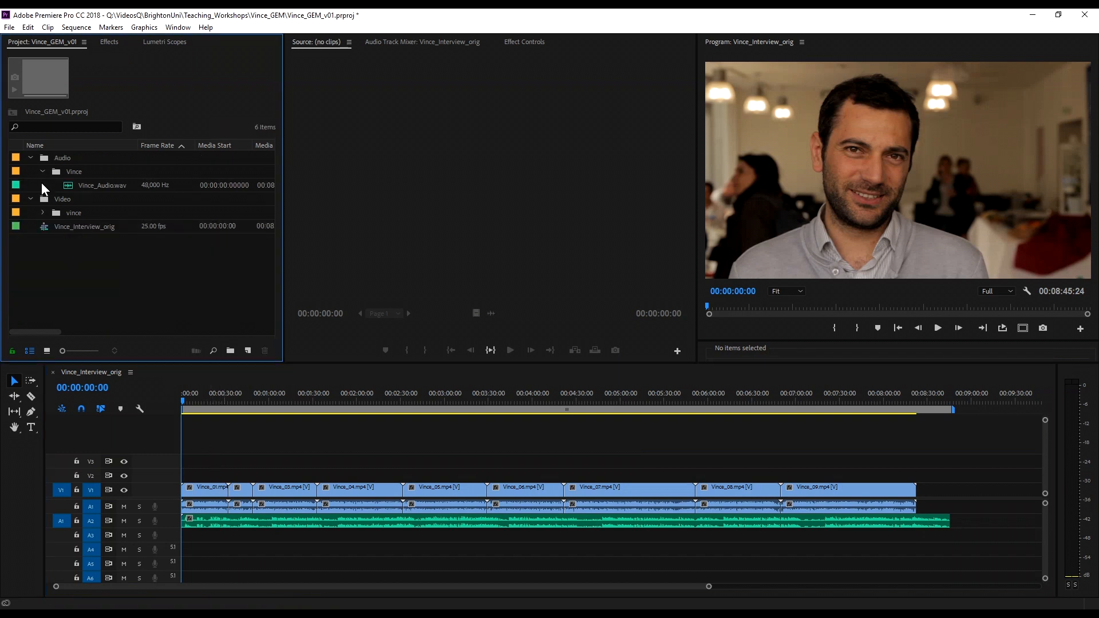
click(578, 458)
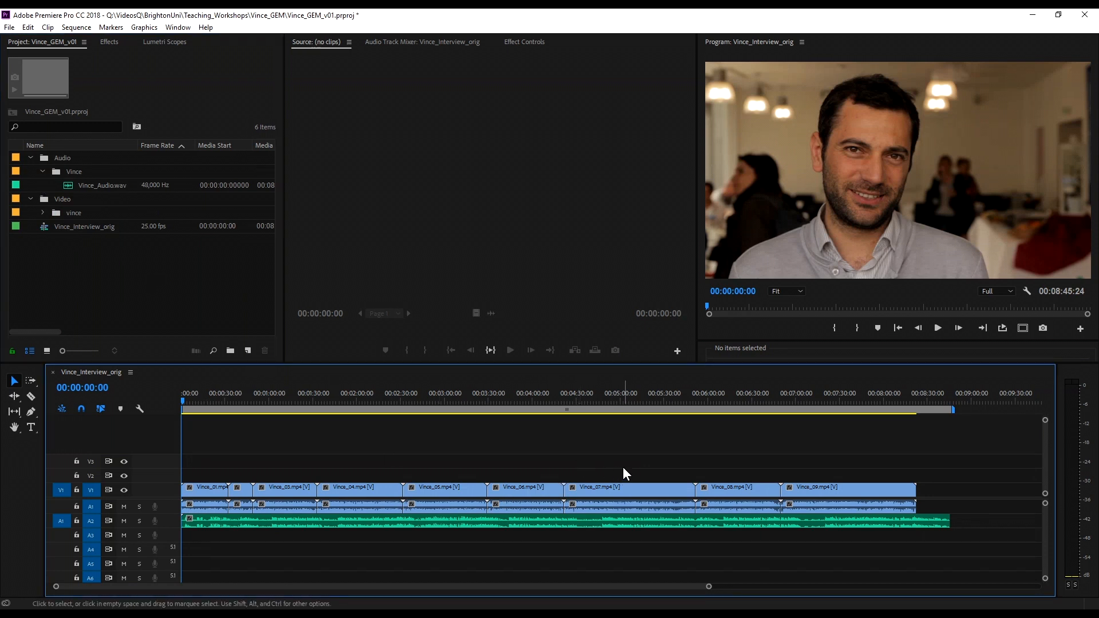
- Synchronize Vince_09.mp4 with Vince_Audio.wav on A2, using Audio as the synchronize point and the Mix Down track channel
drag(847, 470, 899, 532)
right_click(889, 496)
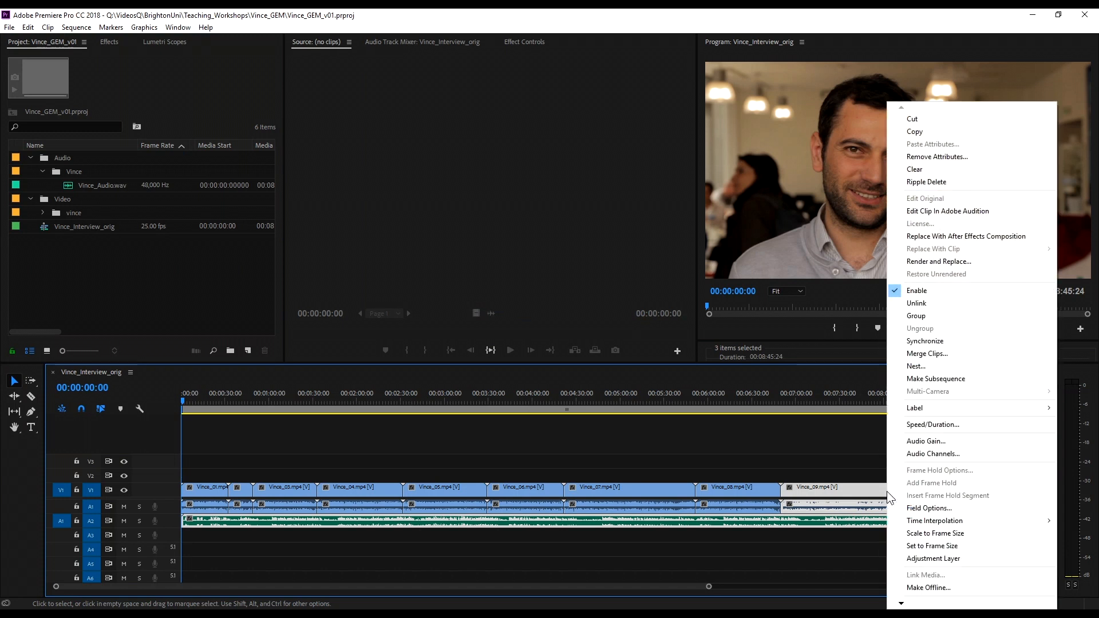
click(933, 339)
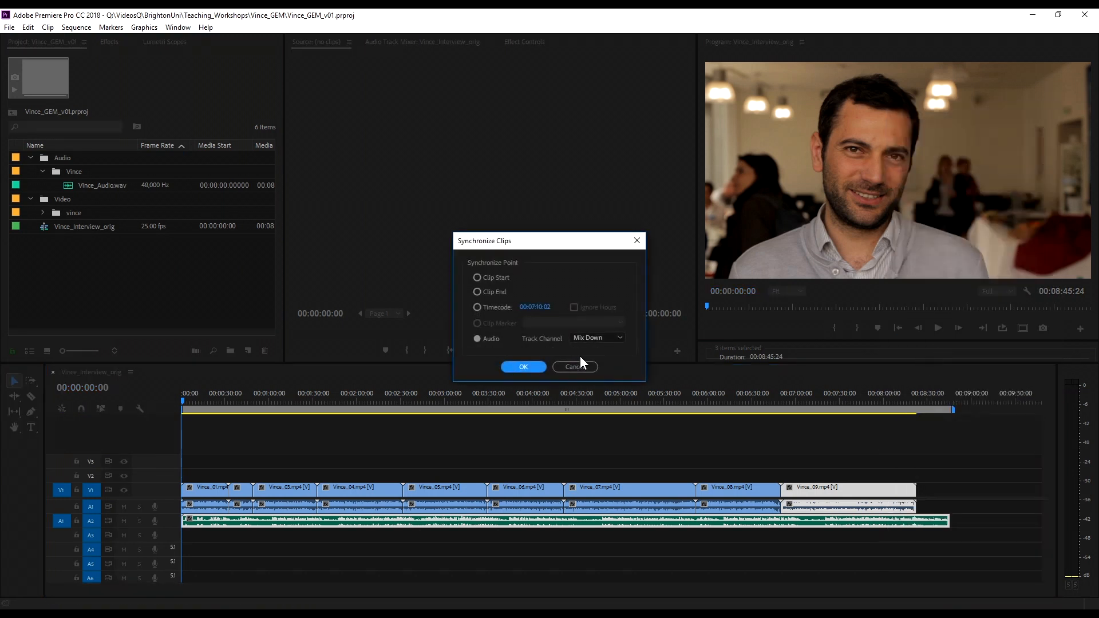
click(473, 337)
click(523, 367)
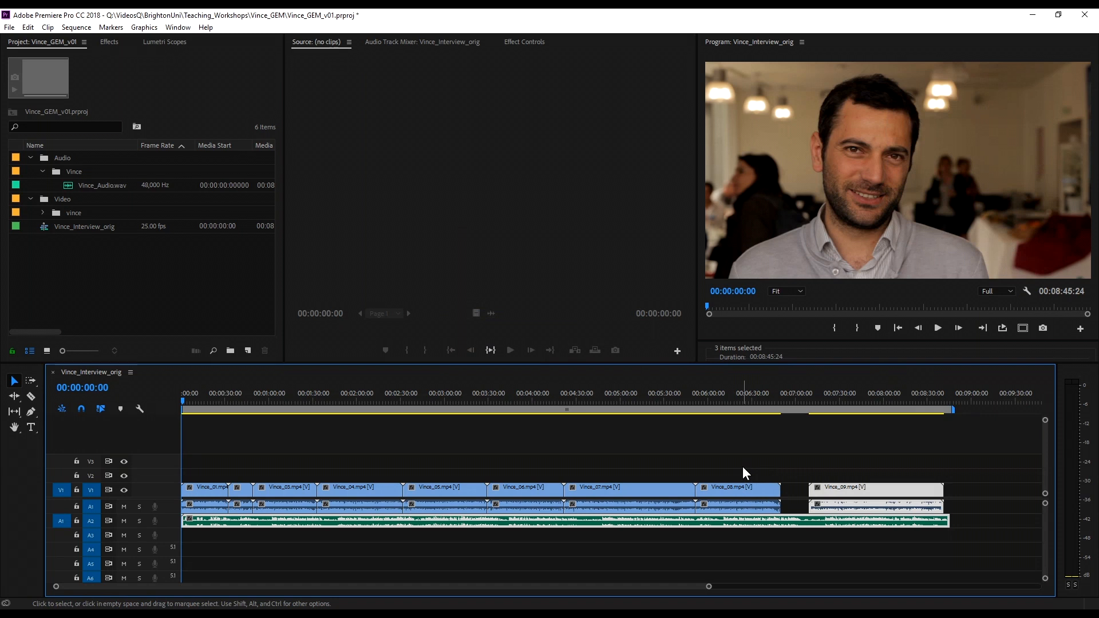
- Play the sequence from 00:07:14:24 within Vince_09.mp4 and mute track A1 to check the sync
click(818, 400)
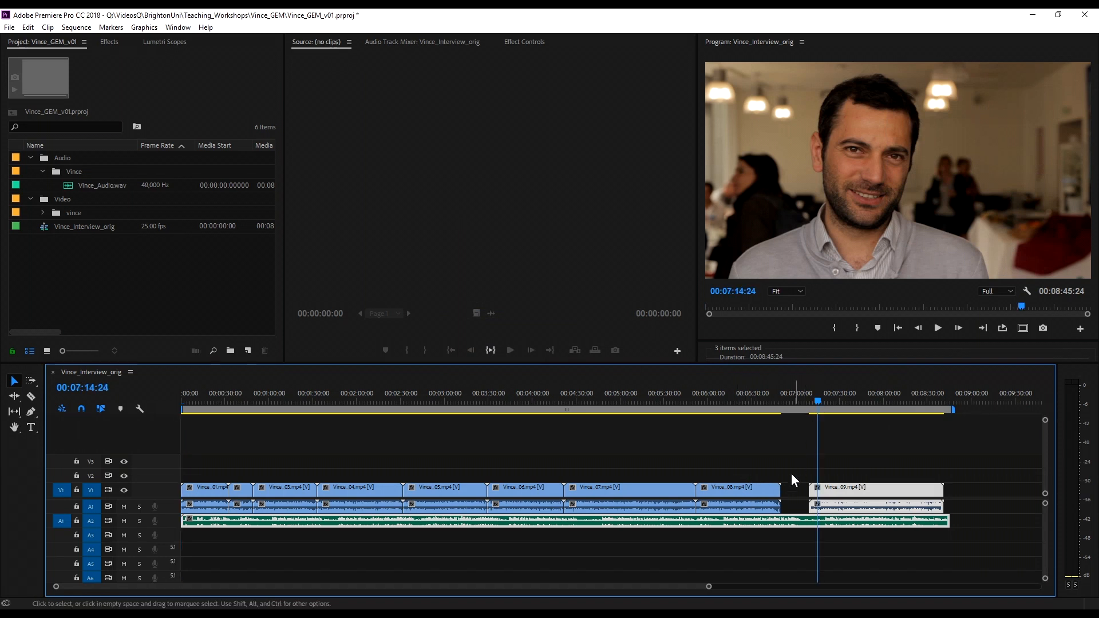
key(space)
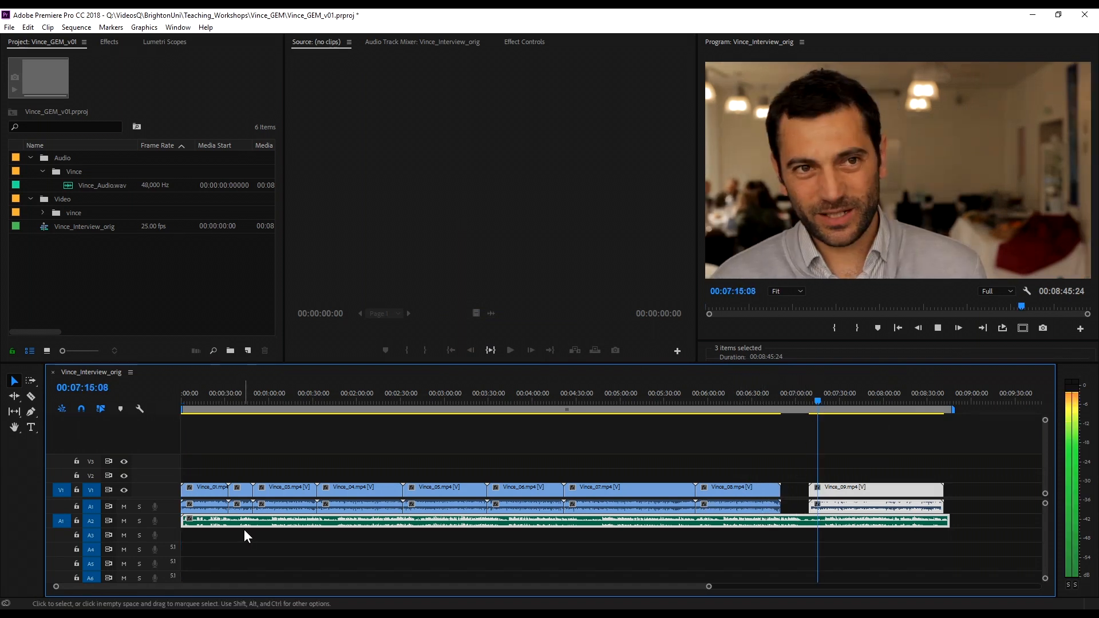
click(124, 507)
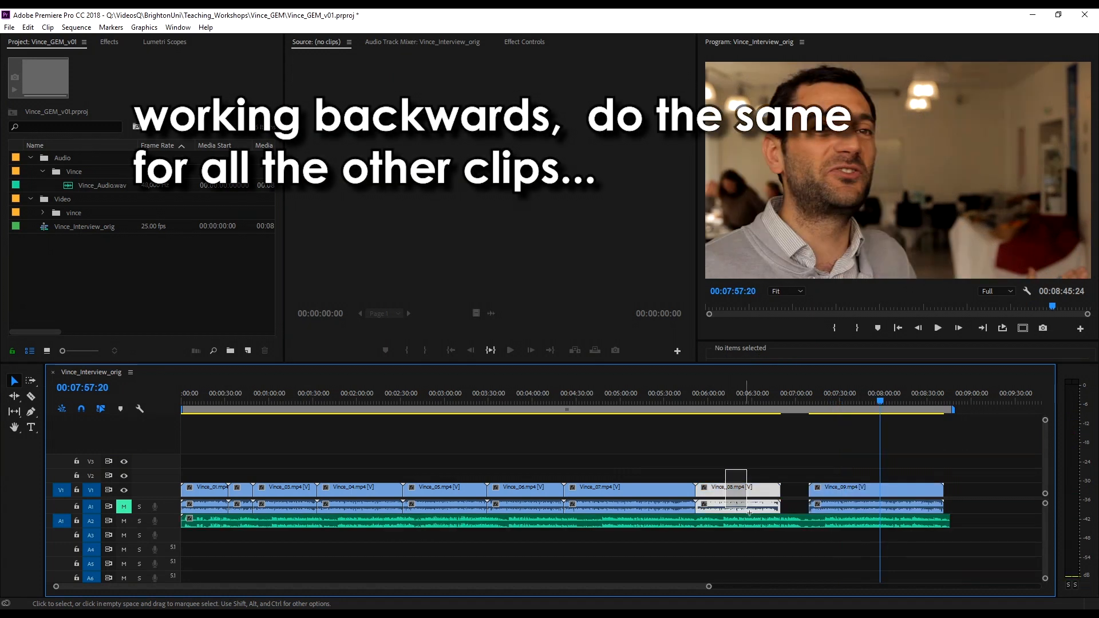
- Synchronize Vince_08.mp4 with Vince_Audio.wav by Audio using Mix Down
click(747, 491)
right_click(747, 491)
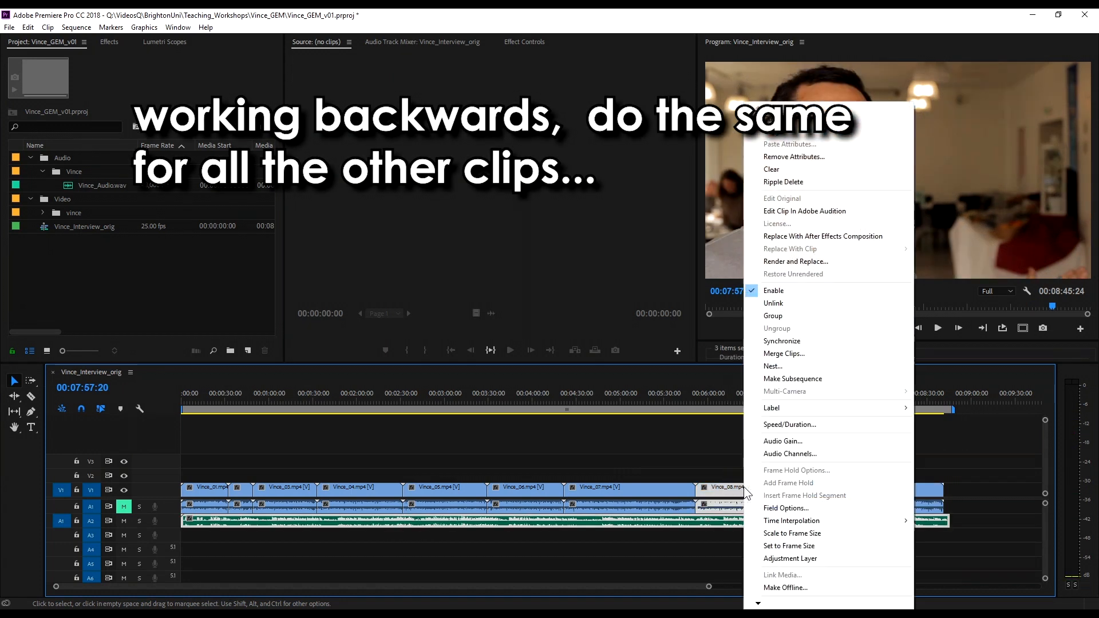
click(782, 341)
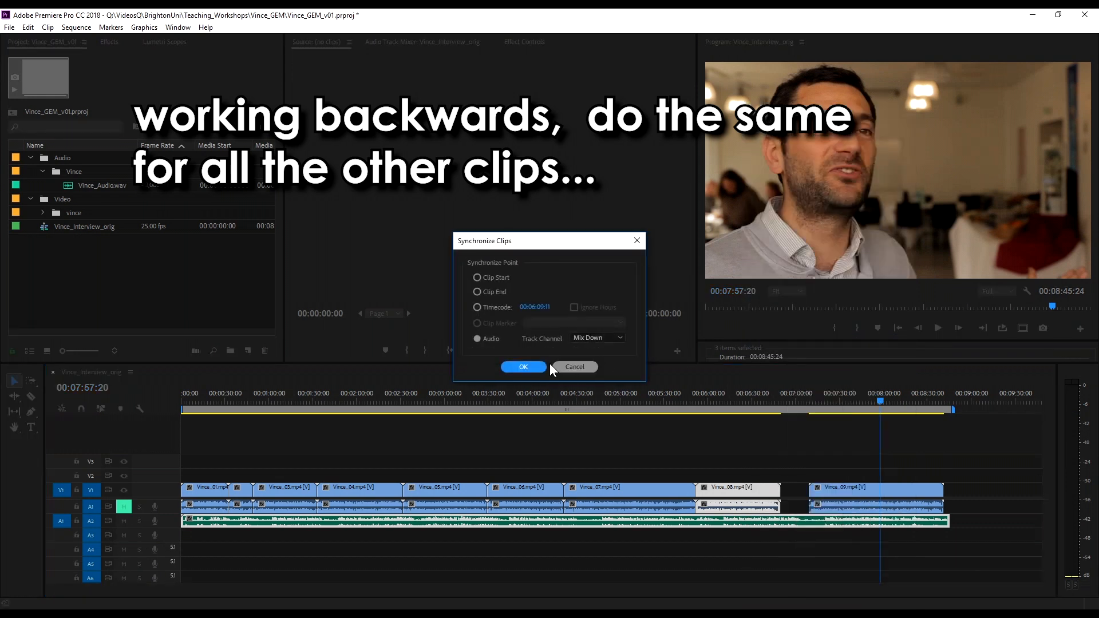
click(522, 367)
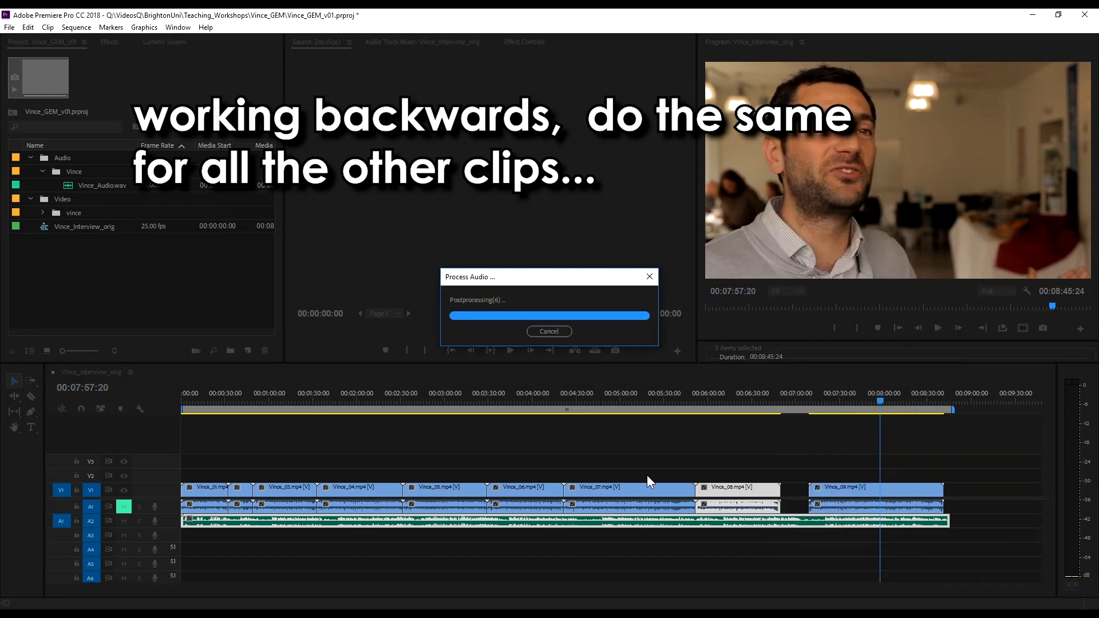
- Synchronize Vince_07.mp4 with Vince_Audio.wav by Audio using Mix Down
drag(634, 465, 662, 529)
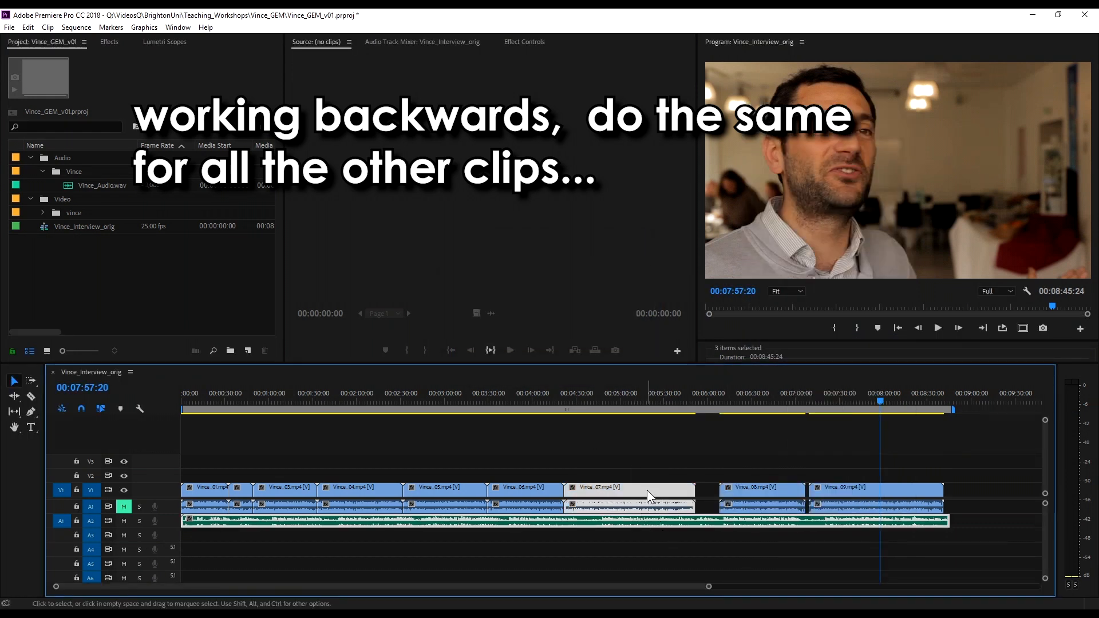
right_click(646, 489)
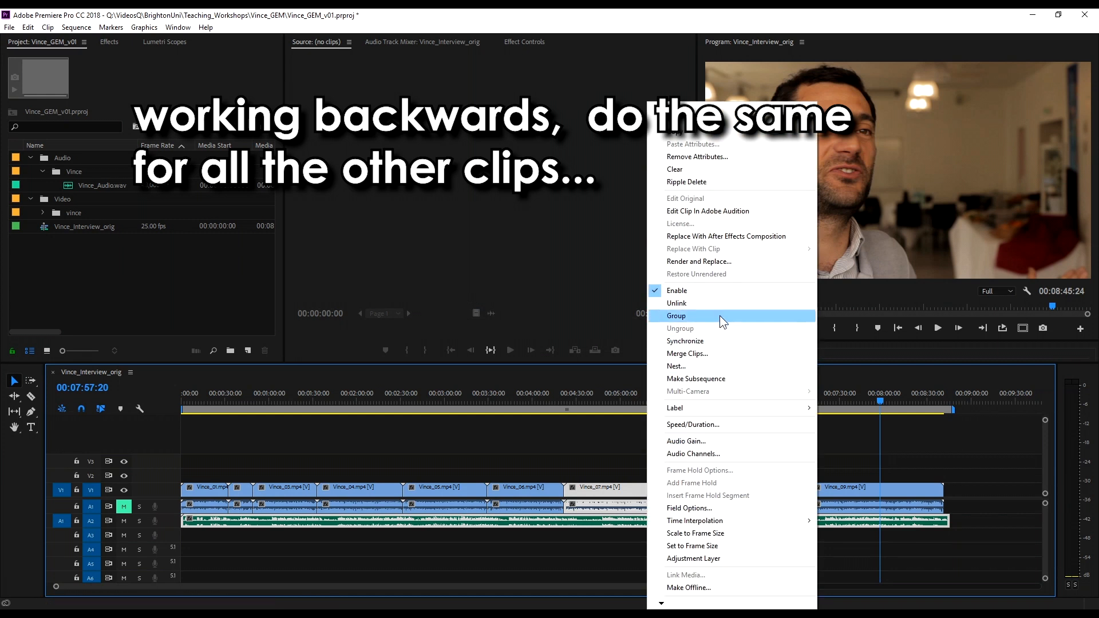
click(730, 339)
click(534, 367)
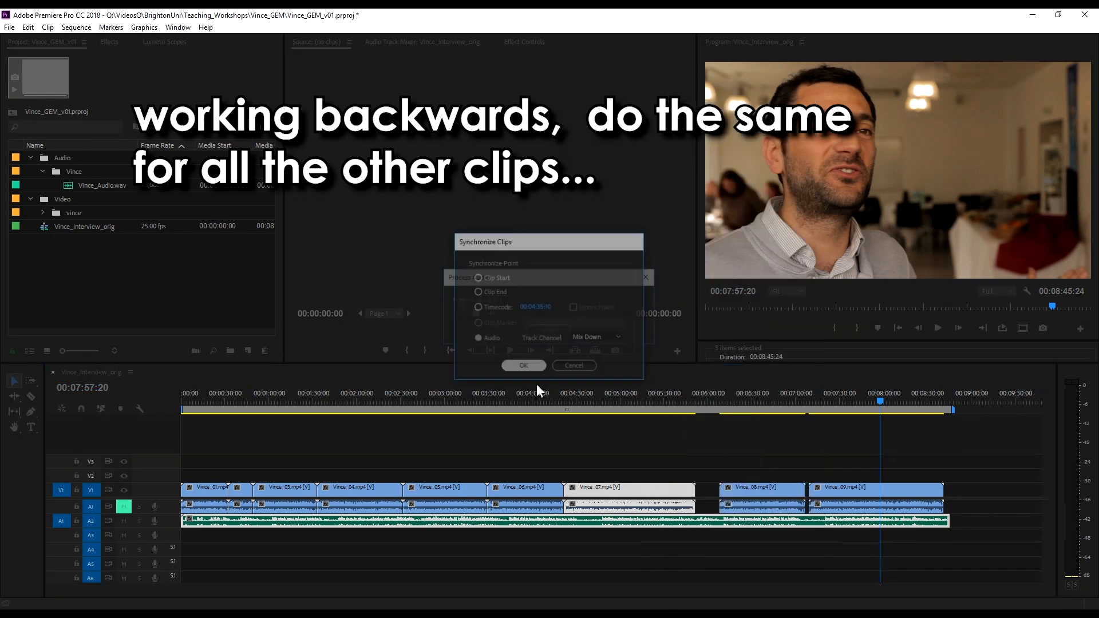
- Synchronize Vince_06.mp4, Vince_05.mp4 and Vince_04.mp4 one after another with Vince_Audio.wav by Audio
shift+click(438, 490)
shift+click(518, 490)
right_click(451, 490)
click(496, 339)
click(534, 367)
shift+click(360, 490)
shift+click(430, 490)
right_click(379, 490)
- Synchronize Vince_03.mp4 with Vince_Audio.wav by Audio
drag(275, 471, 294, 520)
right_click(293, 519)
click(321, 341)
click(528, 368)
- Synchronize Vince_02.mp4 and Vince_01.mp4 one after the other with Vince_Audio.wav by Audio using Mix Down
drag(236, 476, 248, 519)
right_click(248, 519)
click(274, 341)
click(524, 366)
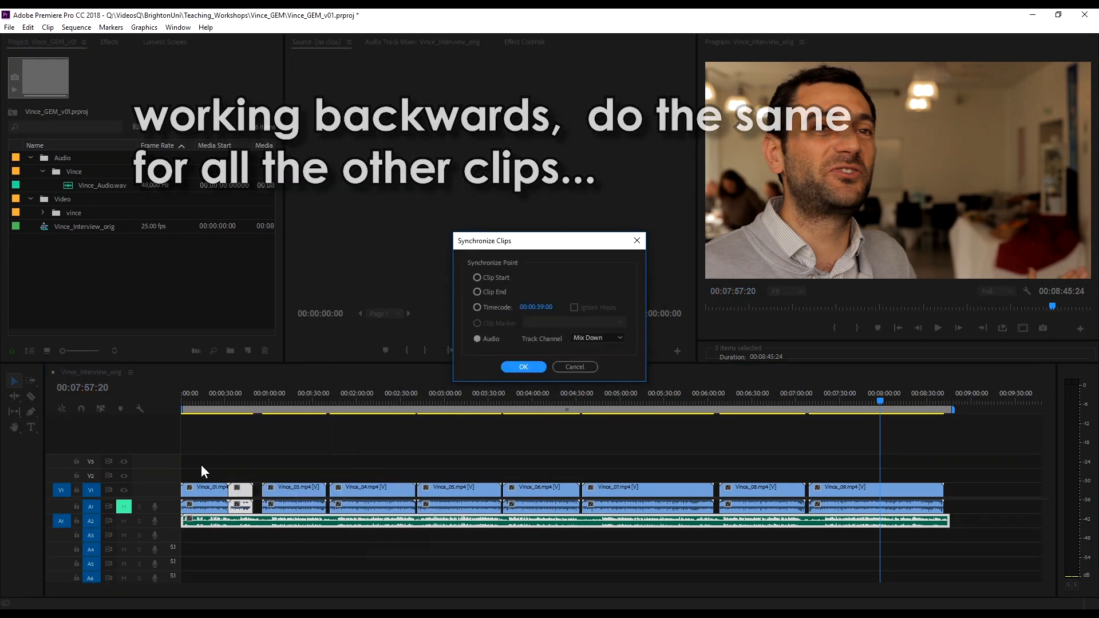
drag(188, 471, 207, 519)
right_click(207, 518)
click(252, 341)
click(523, 367)
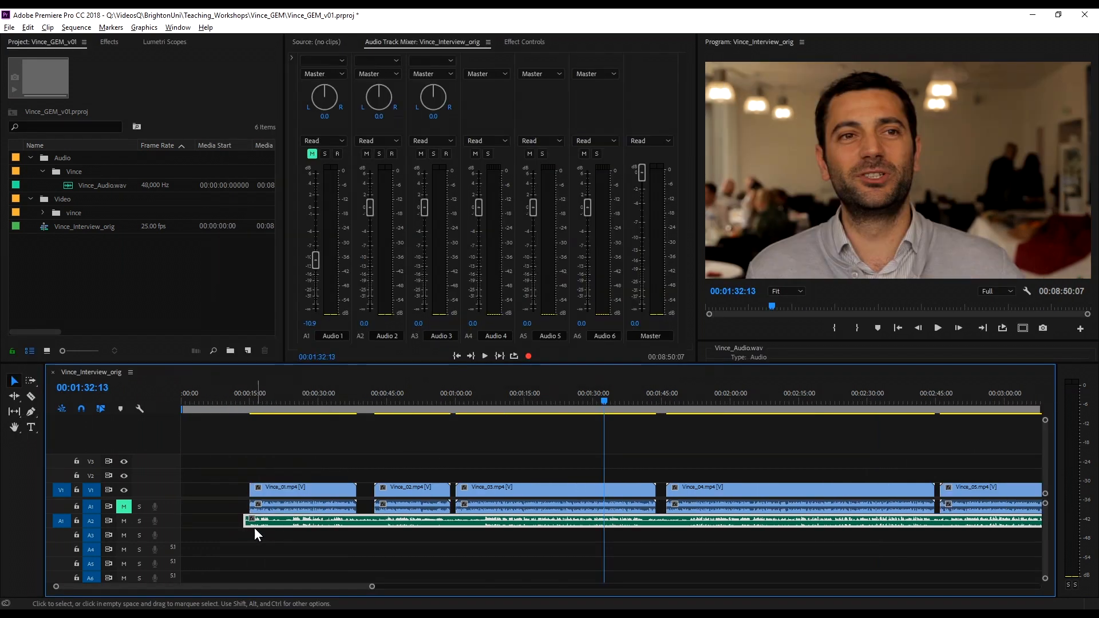
- Fit the first A2 audio piece to Vince_01.mp4 by cutting at its end, and trim the remaining audio to start with Vince_02.mp4
drag(254, 527, 259, 527)
click(295, 401)
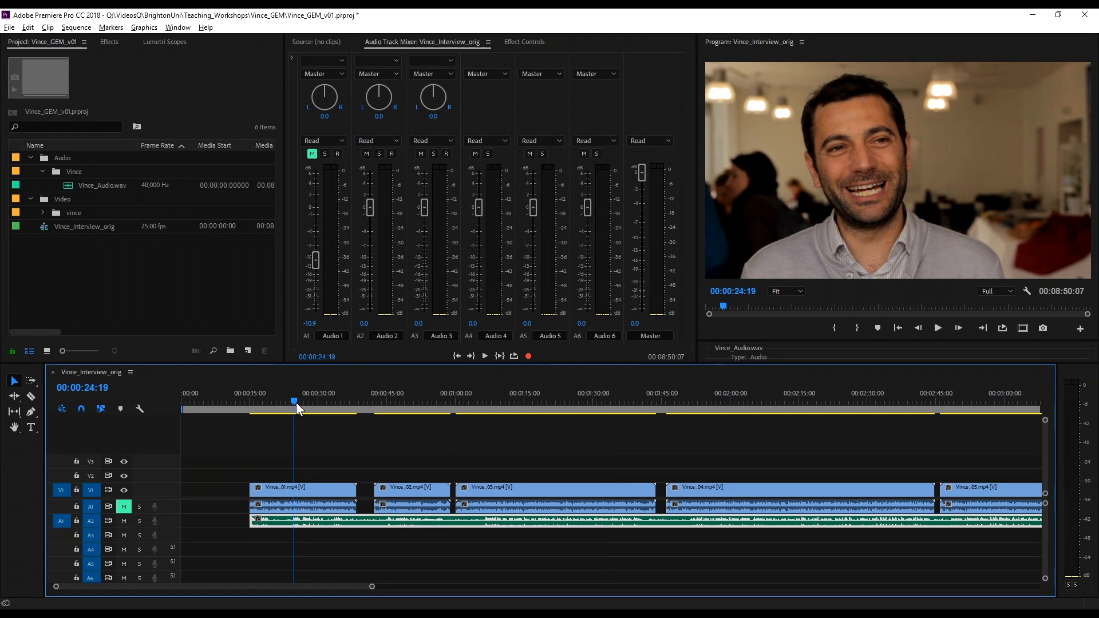
key(Down)
key(ctrl+k)
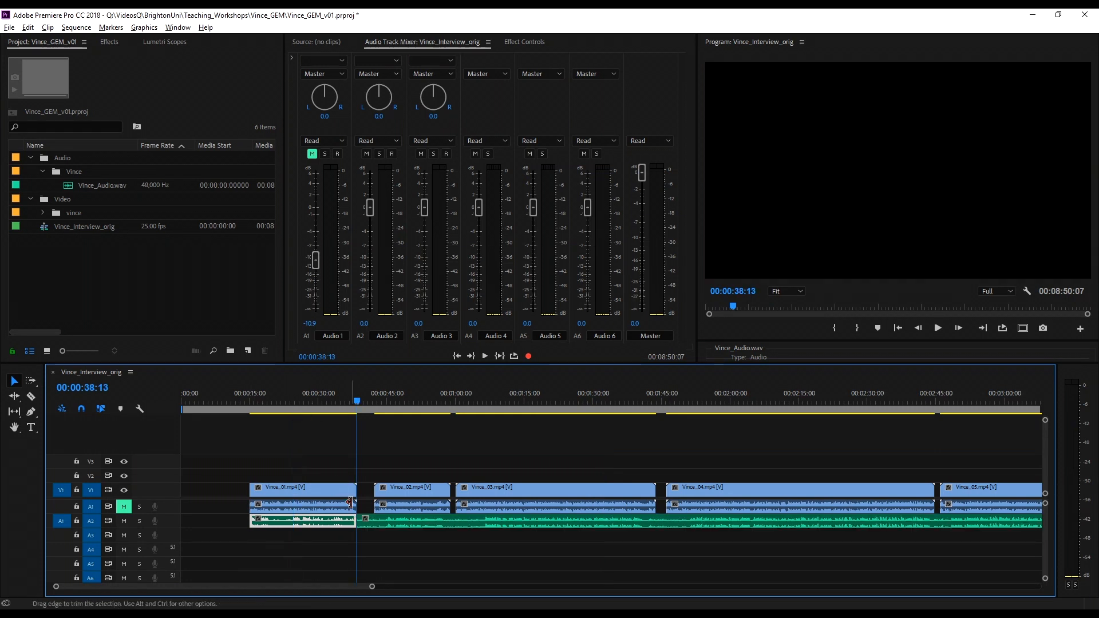
drag(365, 520, 383, 516)
- Cut the A2 audio at the end of Vince_02.mp4 and trim the remaining audio to start with Vince_03.mp4
key(Down)
key(Down)
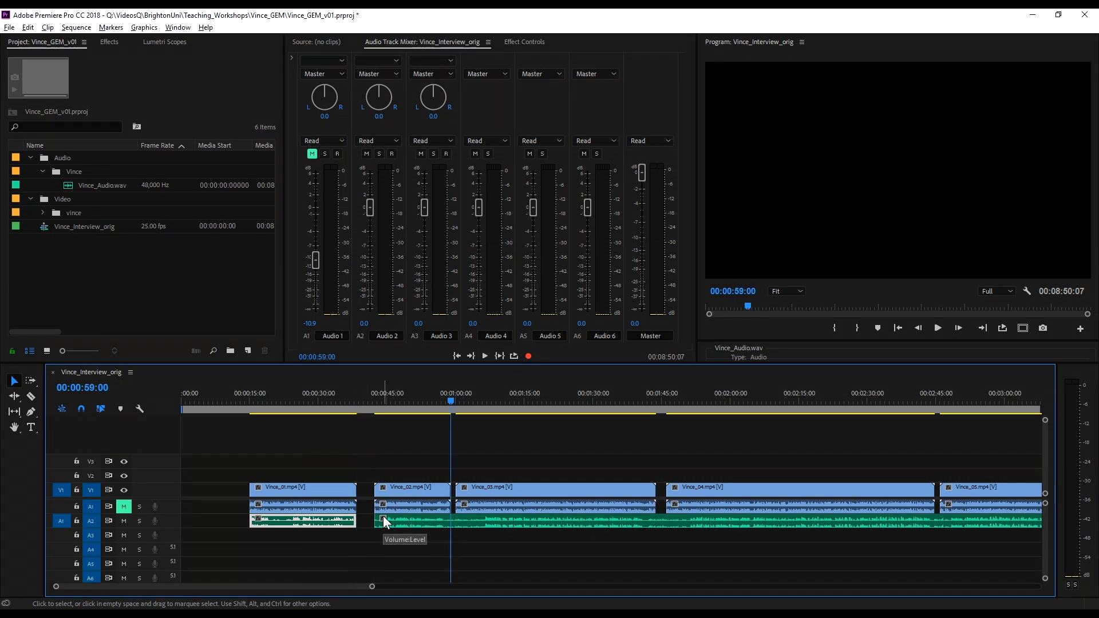
key(ctrl+k)
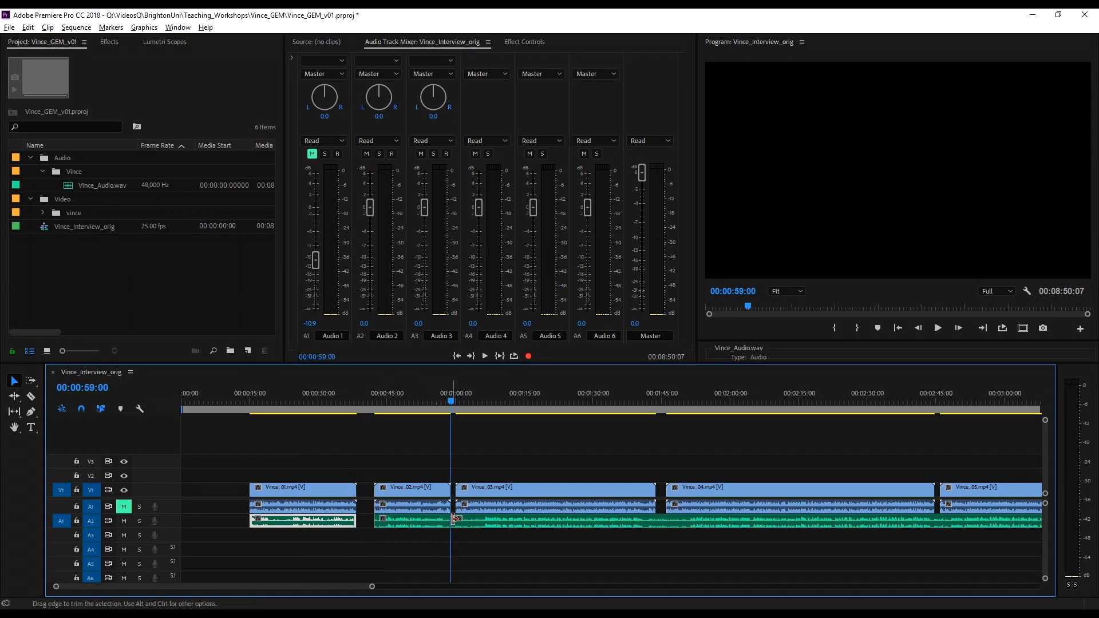
drag(459, 523, 461, 523)
- Cut the A2 audio at the ends of Vince_03.mp4 and Vince_04.mp4, trimming the following pieces to start with Vince_04.mp4 and Vince_05.mp4
key(Down)
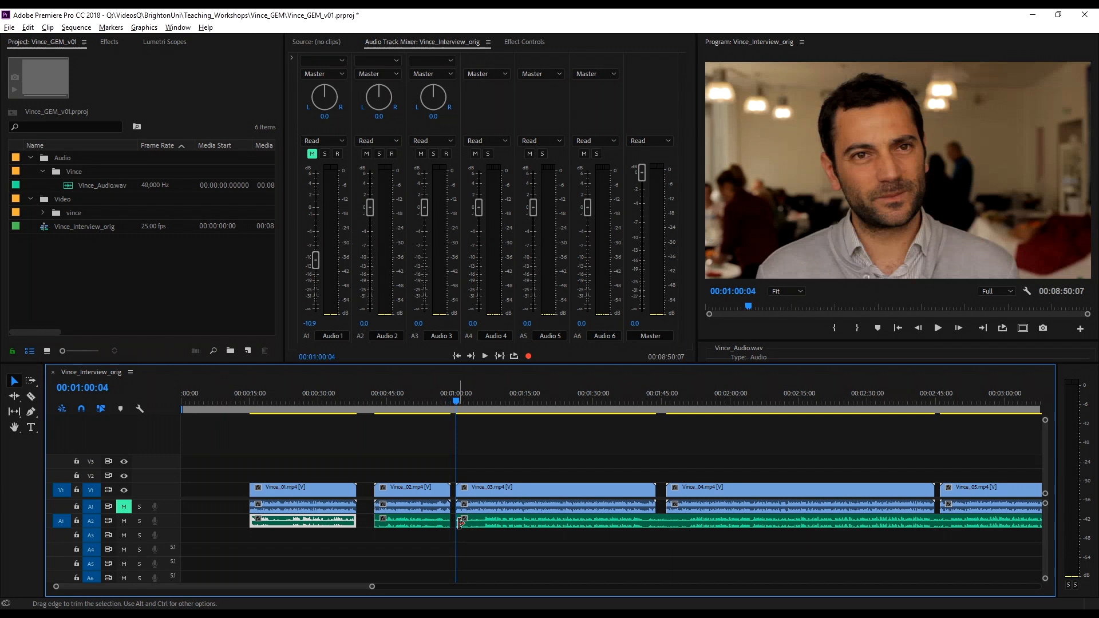
key(Down)
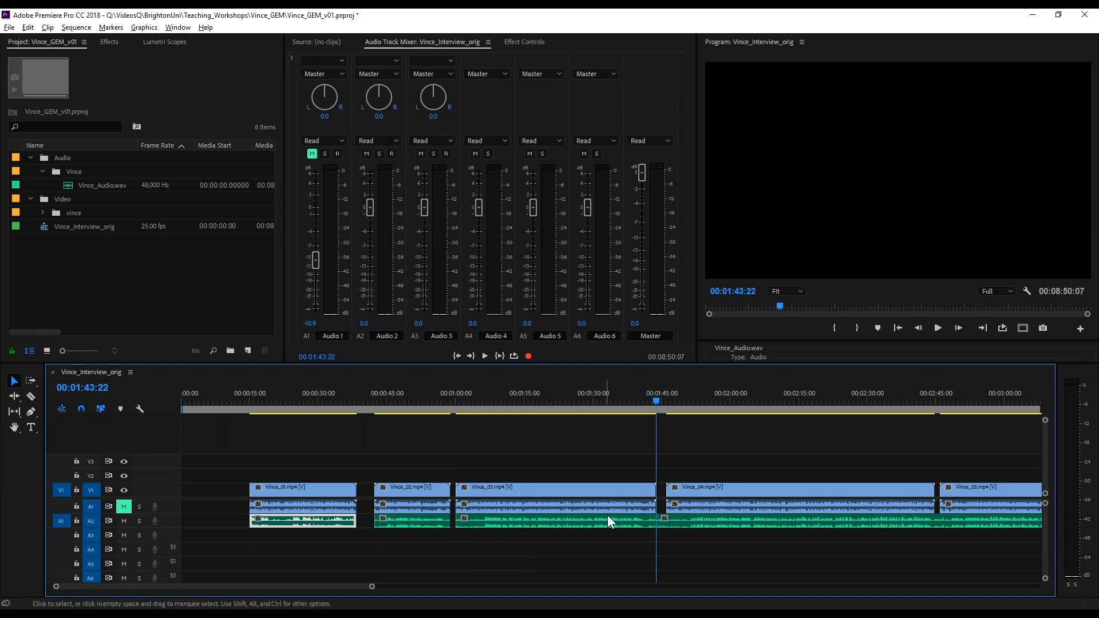
drag(665, 522, 667, 522)
key(Down)
key(Down)
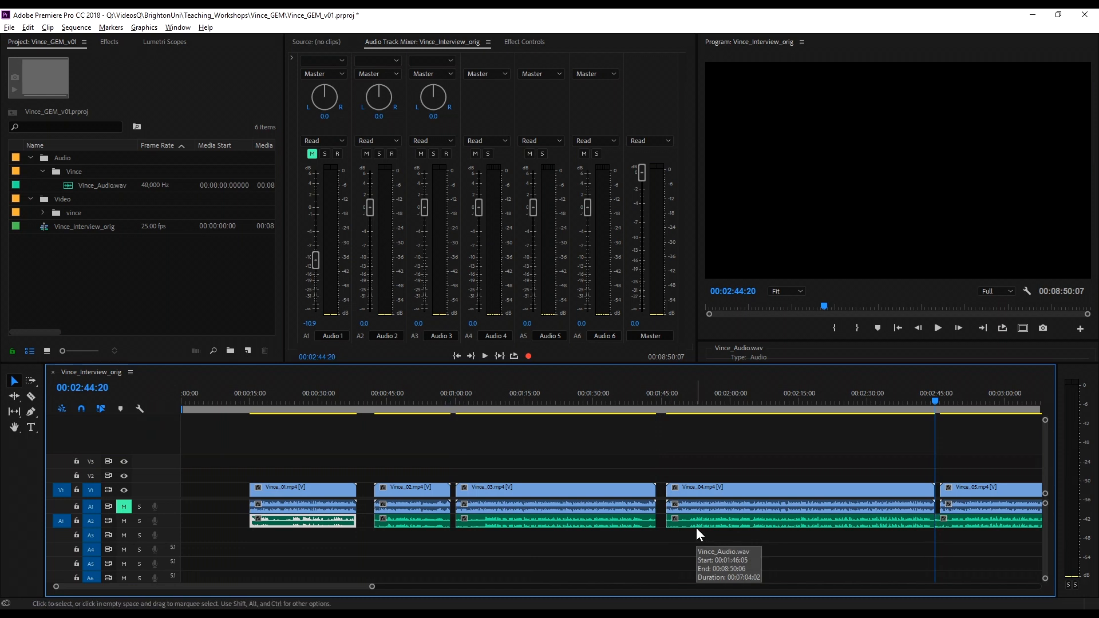
drag(943, 520, 940, 520)
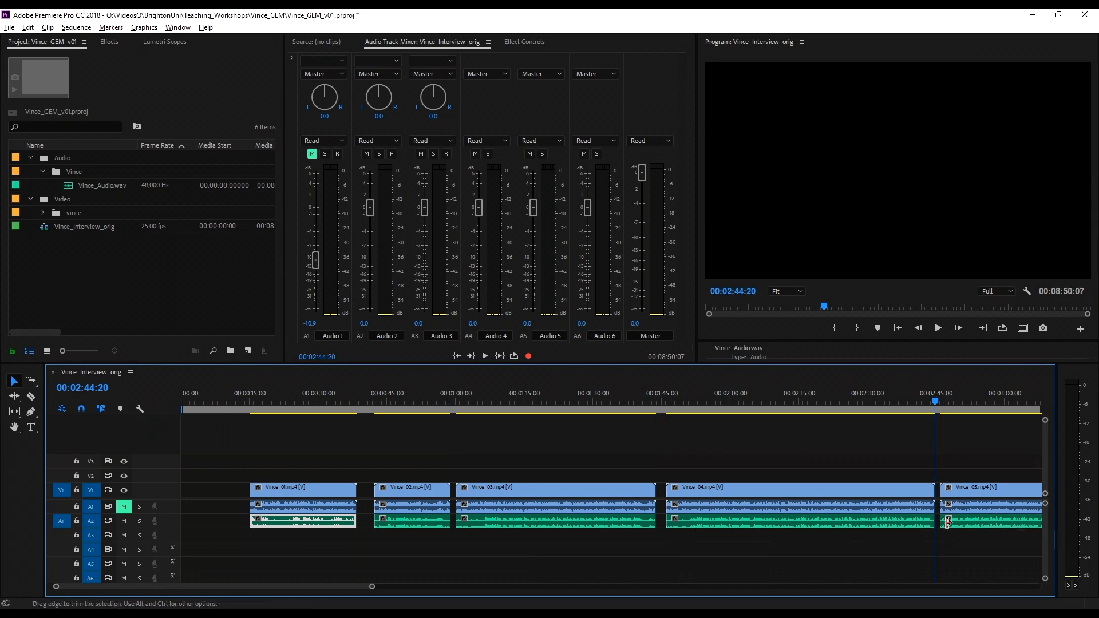
- Remove the A2 audio in the gaps between clips from Vince_05.mp4 through Vince_08.mp4 by cutting and trimming to the clip edges
key(Down)
key(Down)
drag(860, 521, 866, 521)
key(Down)
key(Down)
drag(614, 521, 634, 522)
- Cut the A2 audio at the end of Vince_08.mp4 and trim the last piece to the start and end of Vince_09.mp4
key(Down)
key(Down)
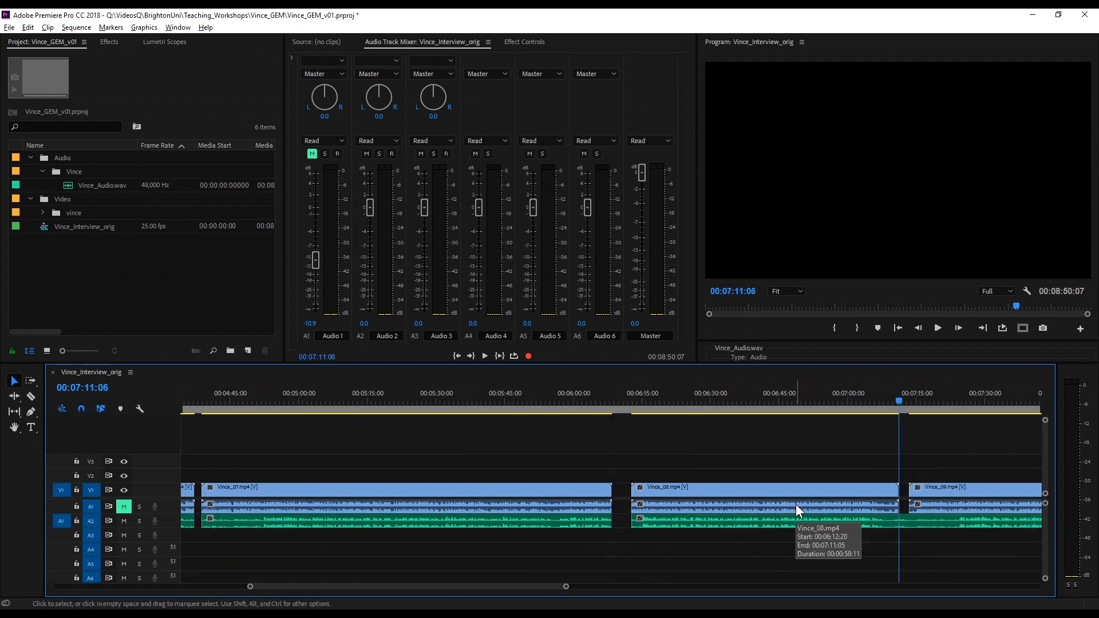
drag(899, 522, 908, 521)
key(Down)
key(Down)
drag(631, 521, 613, 522)
- Move Vince_09.mp4 together with its A2 audio later in the sequence, starting at about 00:08:12
double_click(678, 586)
drag(552, 488, 595, 489)
click(596, 470)
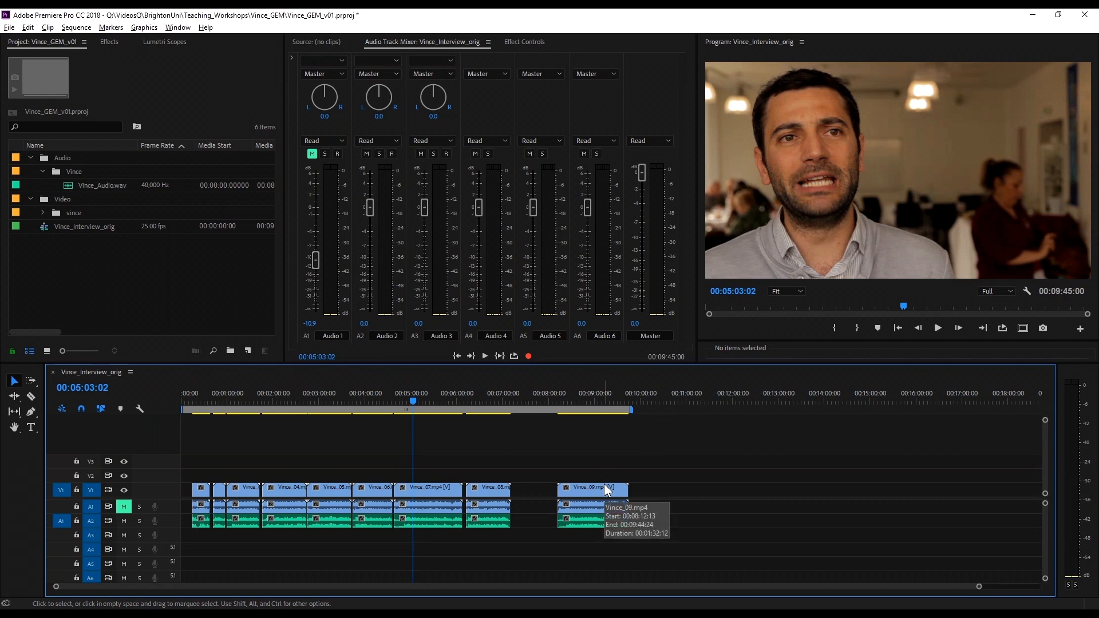
- Unlink all nine video clips on V1 from their camera audio on A1
drag(681, 474, 199, 506)
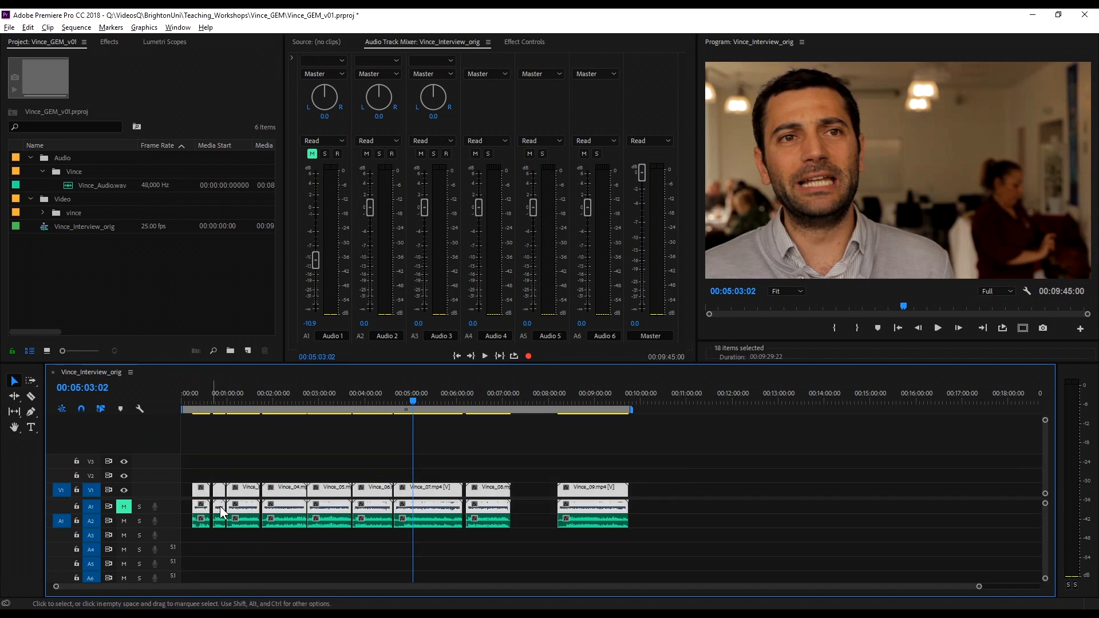
right_click(601, 486)
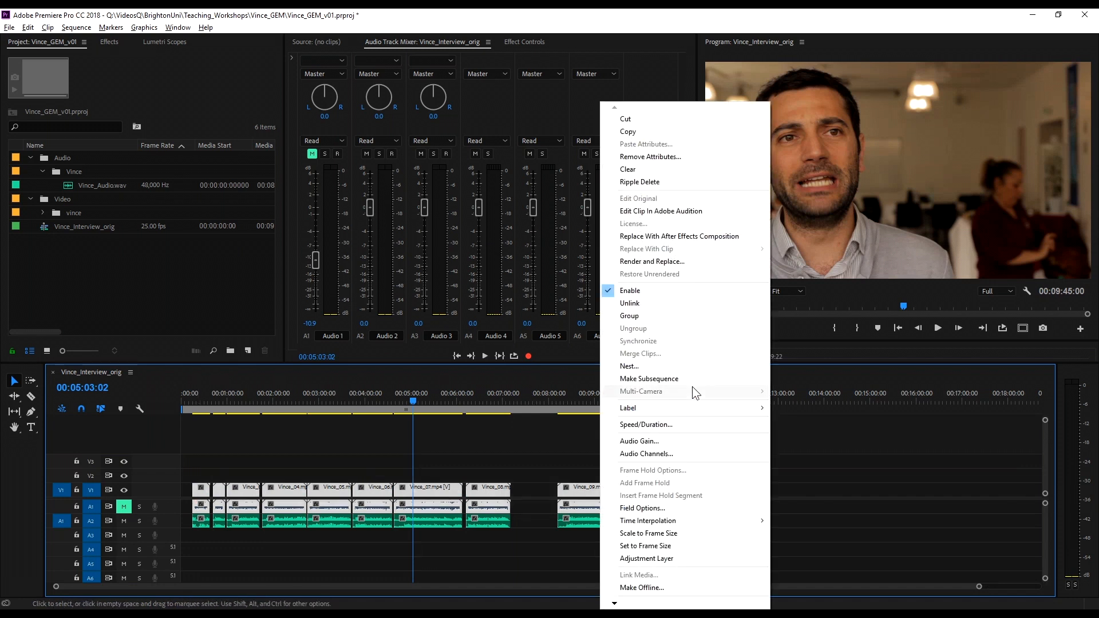
click(657, 303)
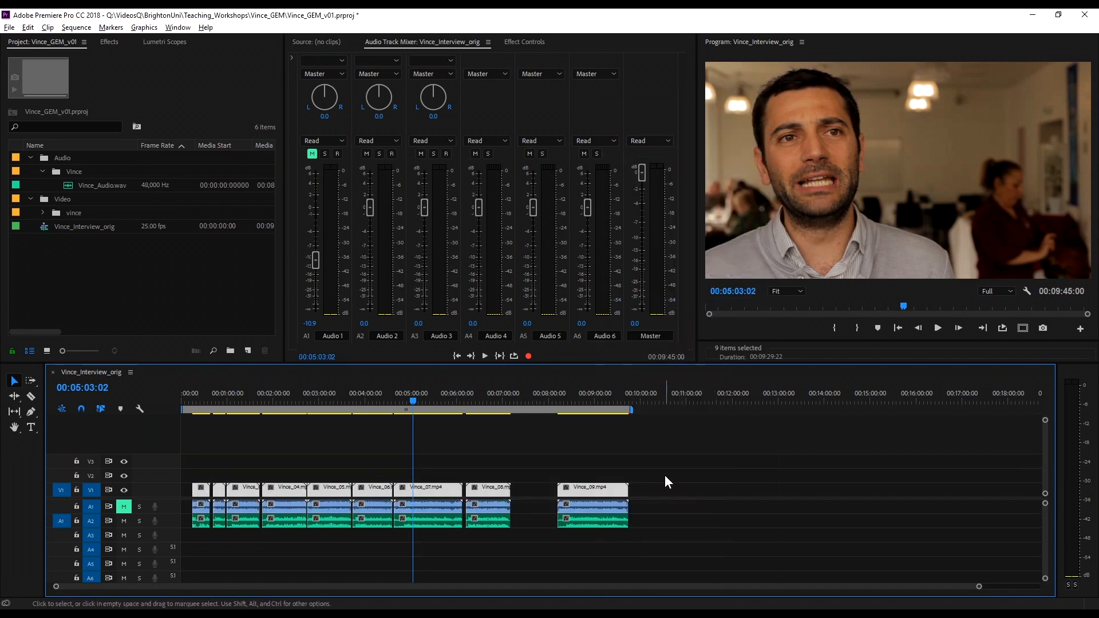
drag(630, 486, 550, 488)
key(ctrl+z)
key(ctrl+z)
- Link the V1 video of Vince_09.mp4 with its A1 and A2 audio, and link Vince_08.mp4 the same way
drag(599, 459, 626, 531)
right_click(604, 490)
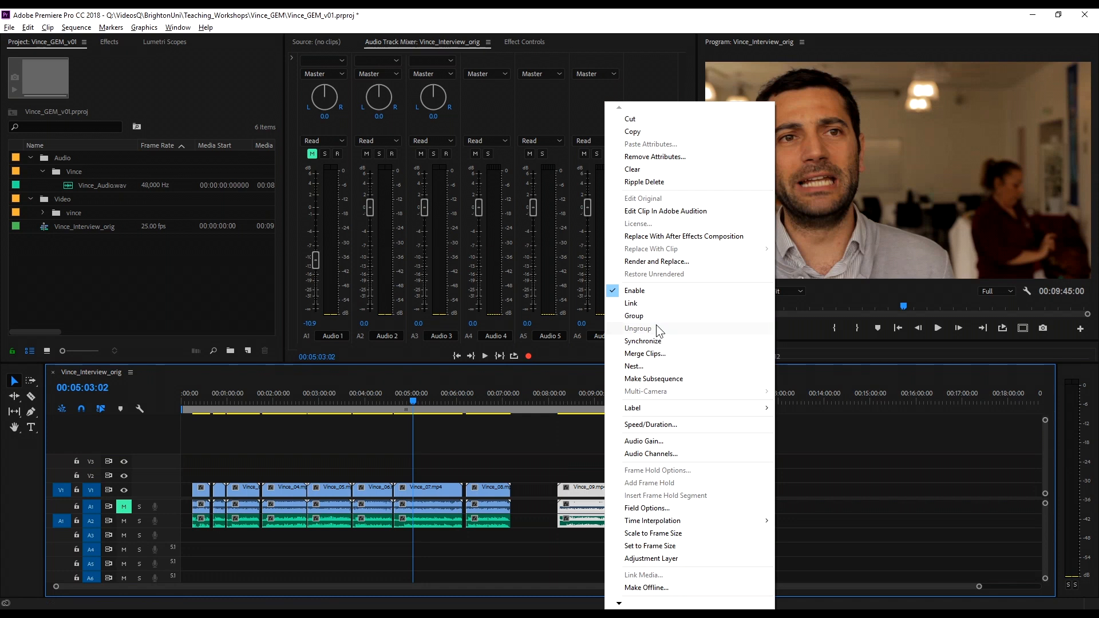
click(657, 306)
click(499, 512)
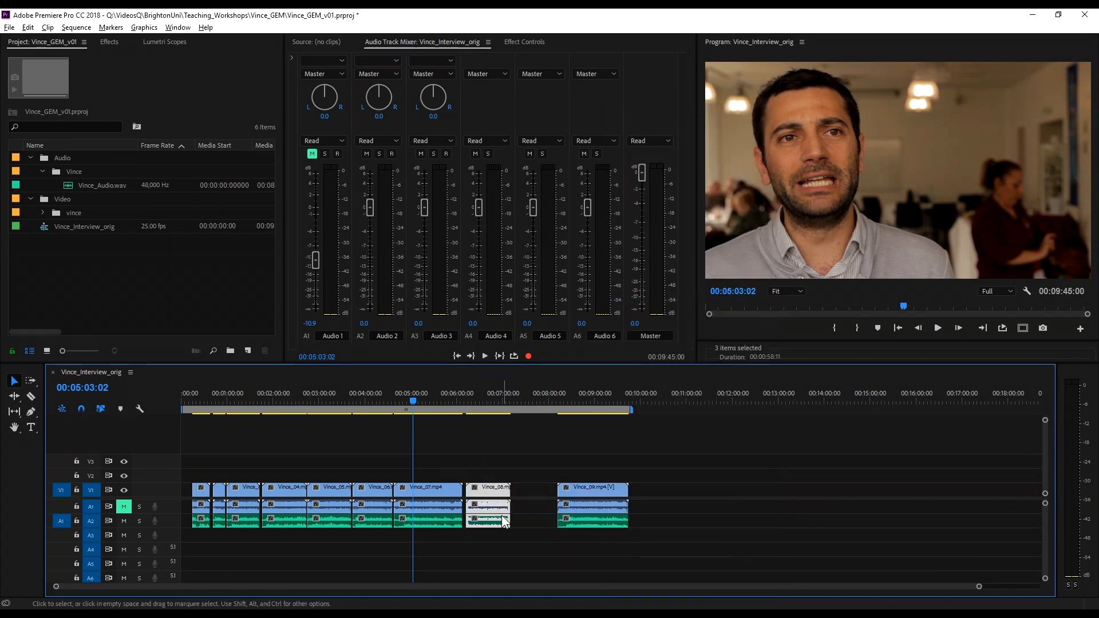
right_click(496, 492)
click(542, 304)
- Link the video of Vince_07.mp4, Vince_06.mp4, Vince_05.mp4 and Vince_04.mp4 each with its matching A1 and A2 audio
drag(413, 401, 434, 514)
right_click(426, 509)
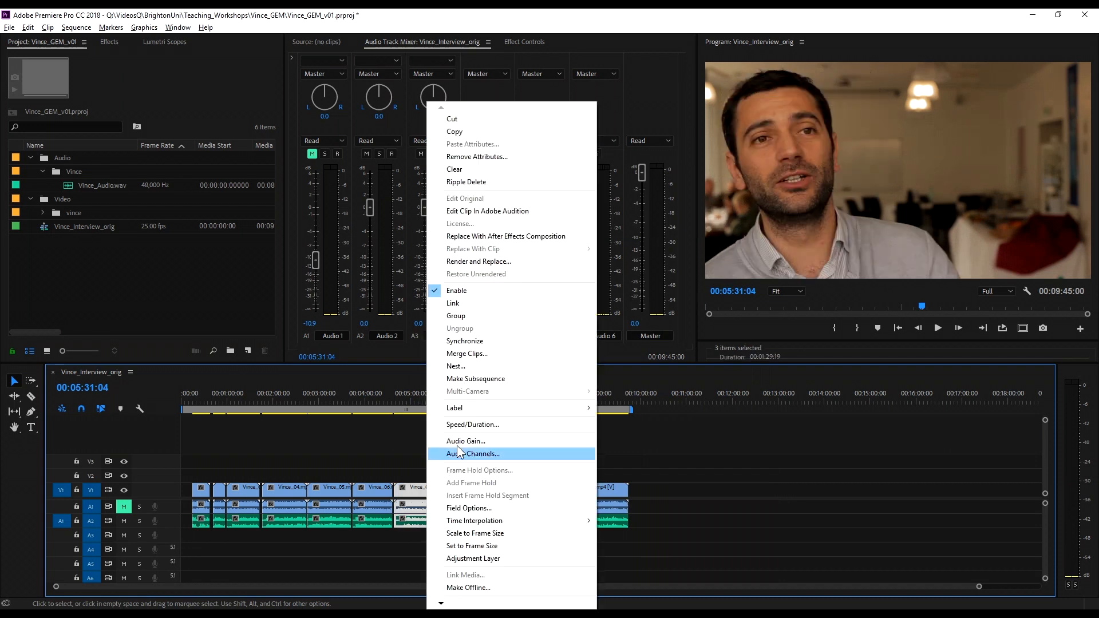
click(499, 301)
drag(370, 467, 371, 496)
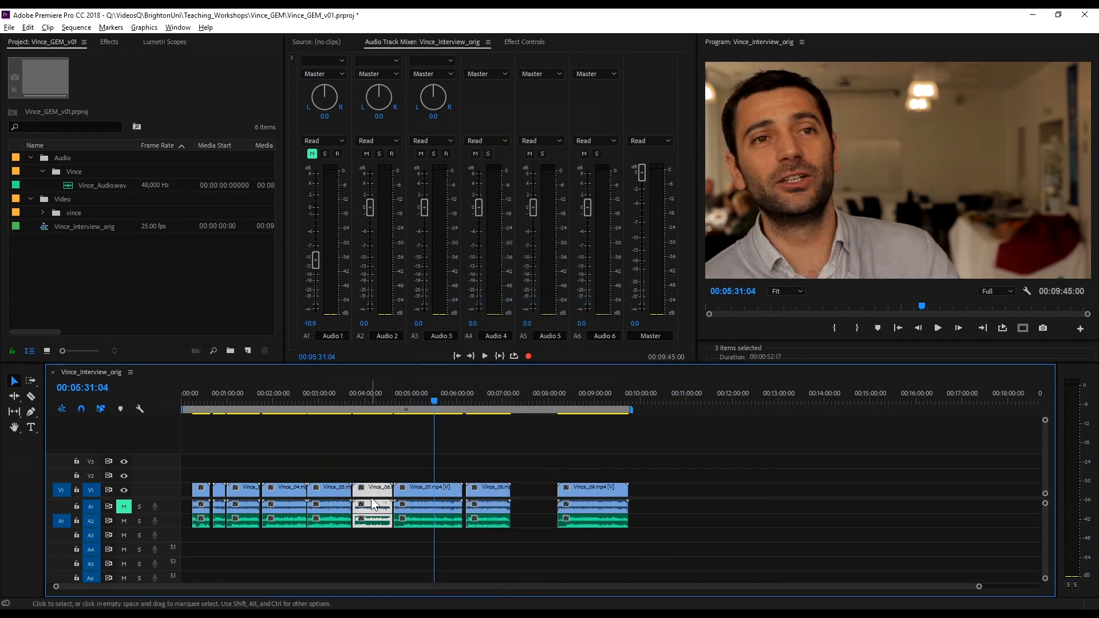
right_click(370, 496)
click(339, 303)
- Link the video of Vince_03.mp4, Vince_02.mp4 and Vince_01.mp4 each with its matching A1 and A2 audio
right_click(247, 506)
click(313, 305)
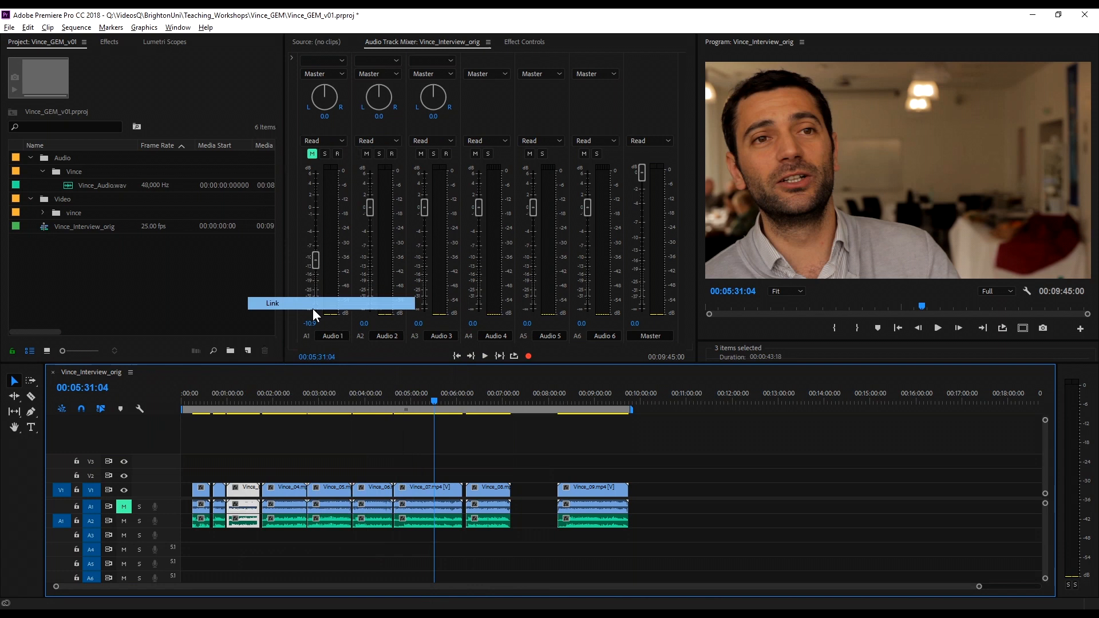
right_click(222, 506)
click(294, 303)
right_click(205, 506)
click(265, 305)
- Split the linked Vince_09.mp4 group at 00:08:59:20 and move its second part about 1 min 41 s later, with the video on V2
drag(601, 491, 603, 491)
click(594, 395)
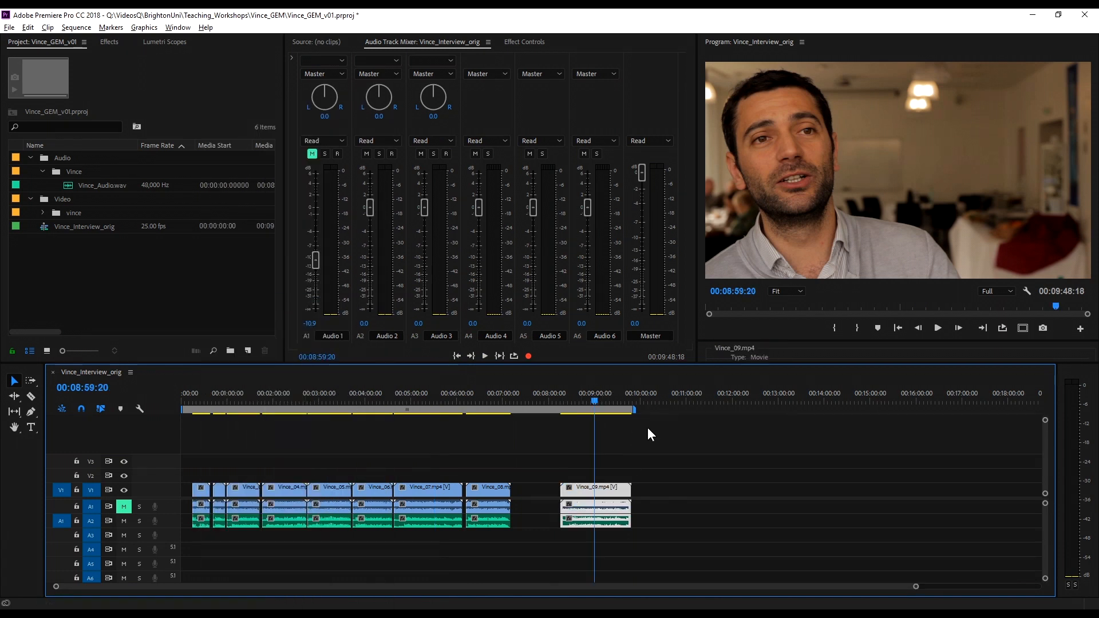
key(ctrl+k)
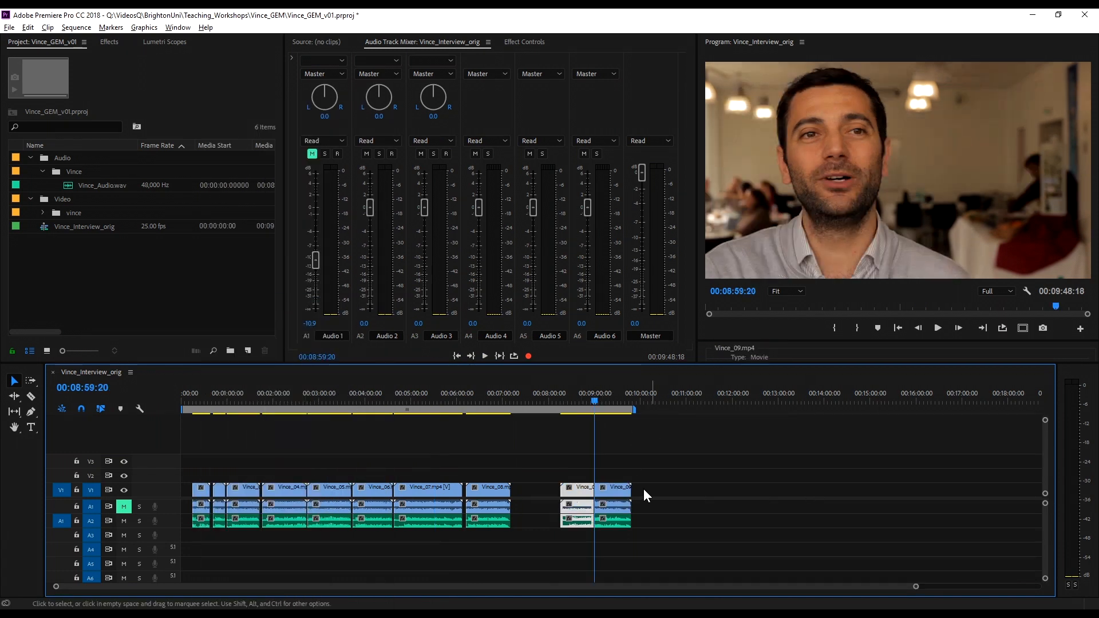
drag(612, 493, 692, 476)
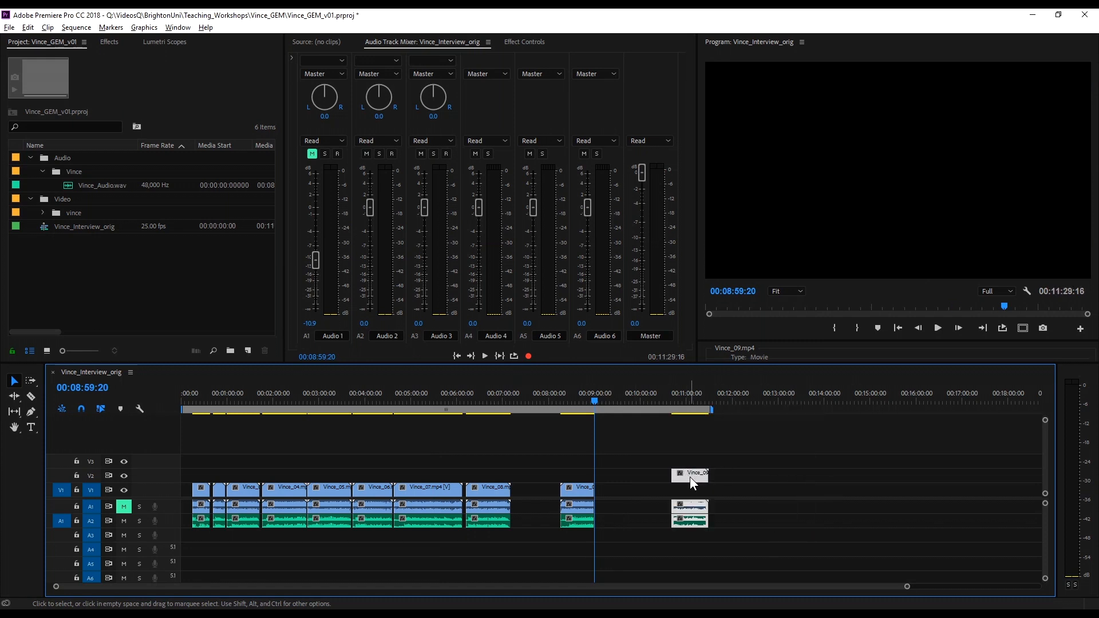
- Undo the split and the move of the second part of the Vince_09.mp4 group
key(ctrl+z)
key(ctrl+z)
key(ctrl+z)
key(ctrl+z)
key(ctrl+z)
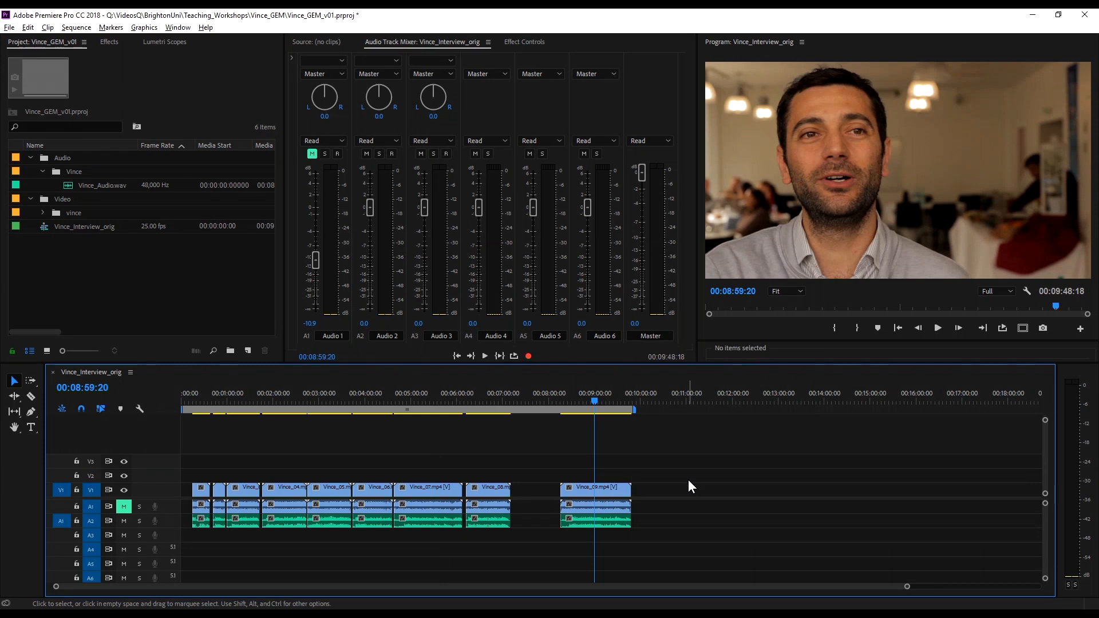
- Save the project as a new version named Vince_GEM_v02.prproj in the Vince_GEM folder
click(10, 29)
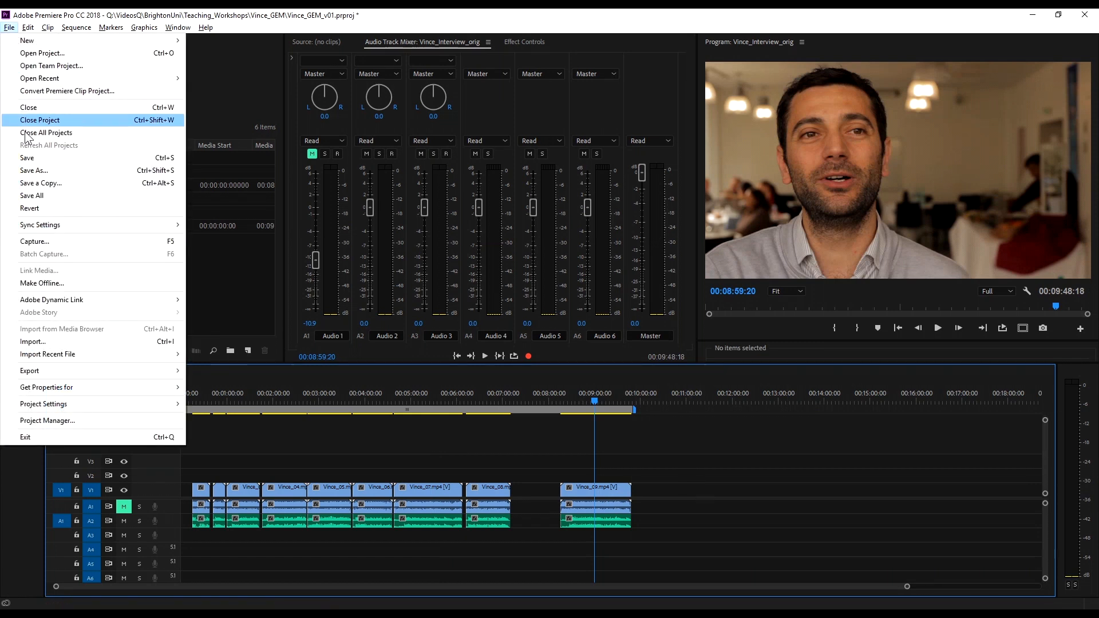
click(29, 170)
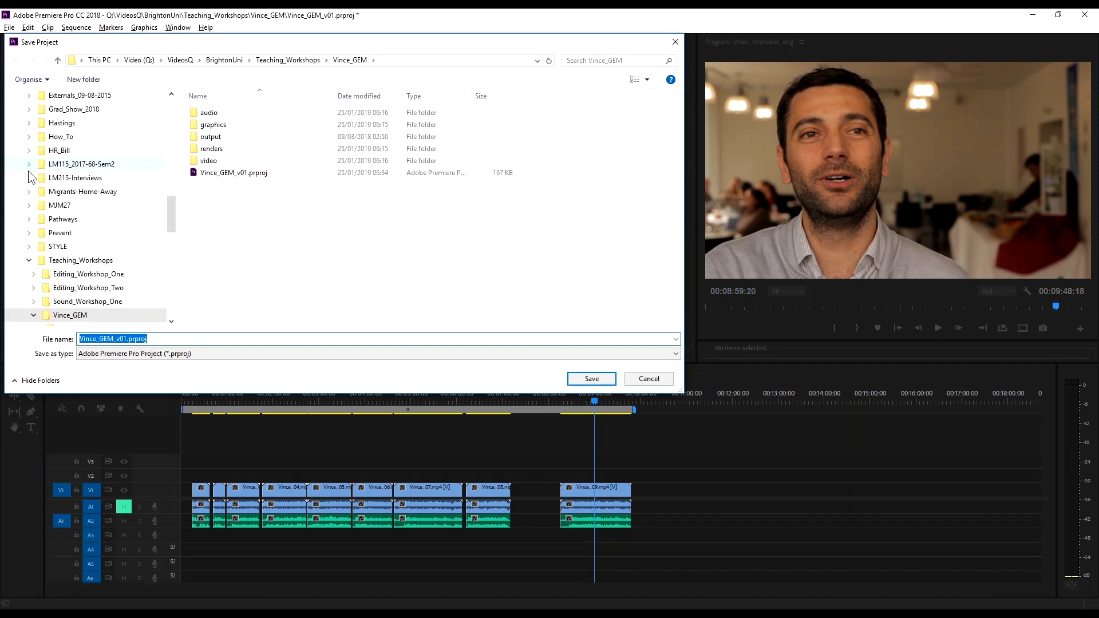
click(124, 339)
key(Delete)
text(2)
click(592, 379)
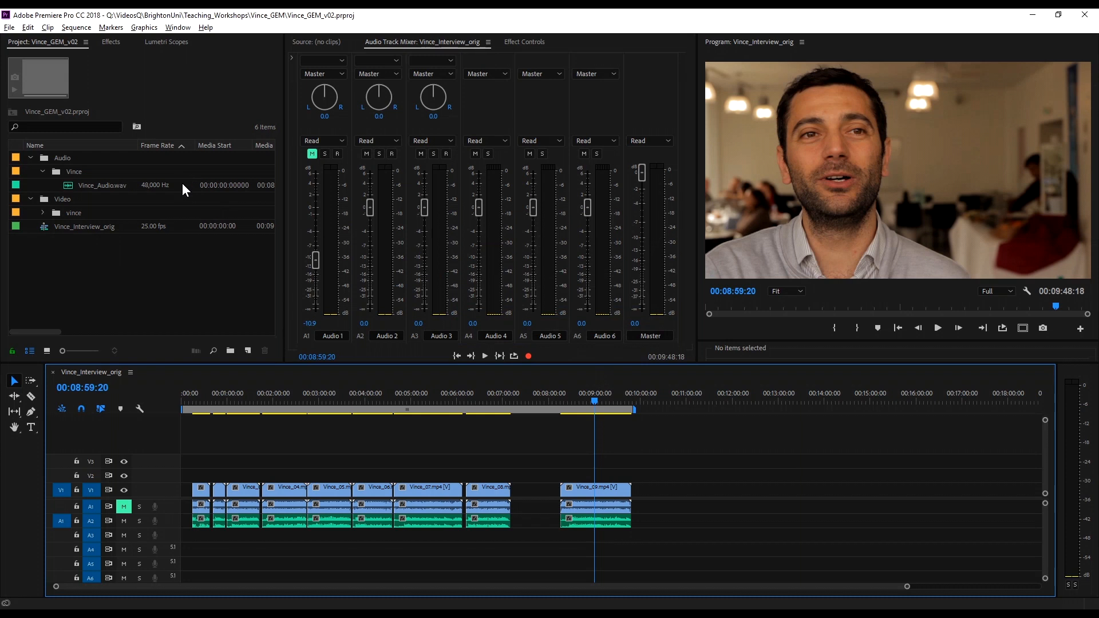
- Create a sequence named Main_Seq with the AVCHD 1080p25 preset and order the open sequences so Vince_Interview_orig comes after it
right_click(90, 258)
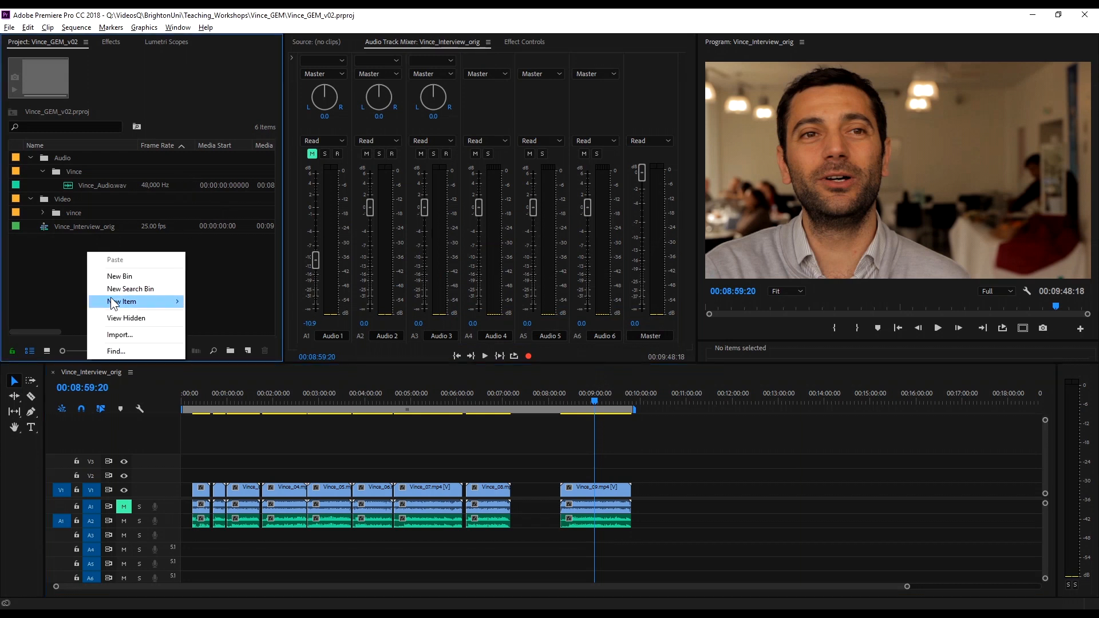
mouse_move(115, 301)
click(195, 299)
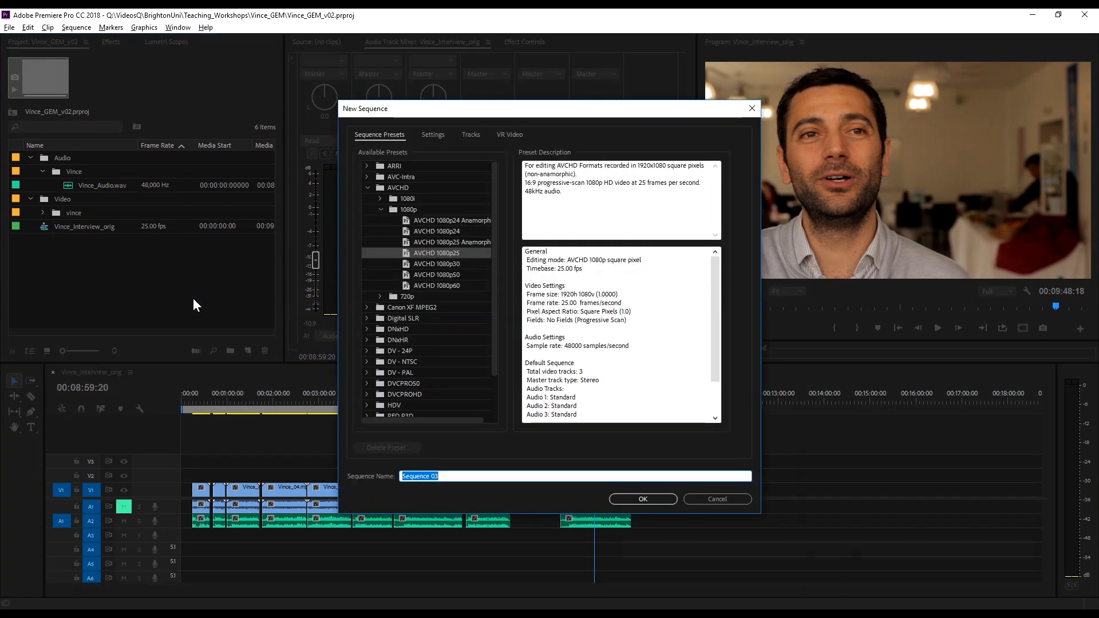
text(Main)
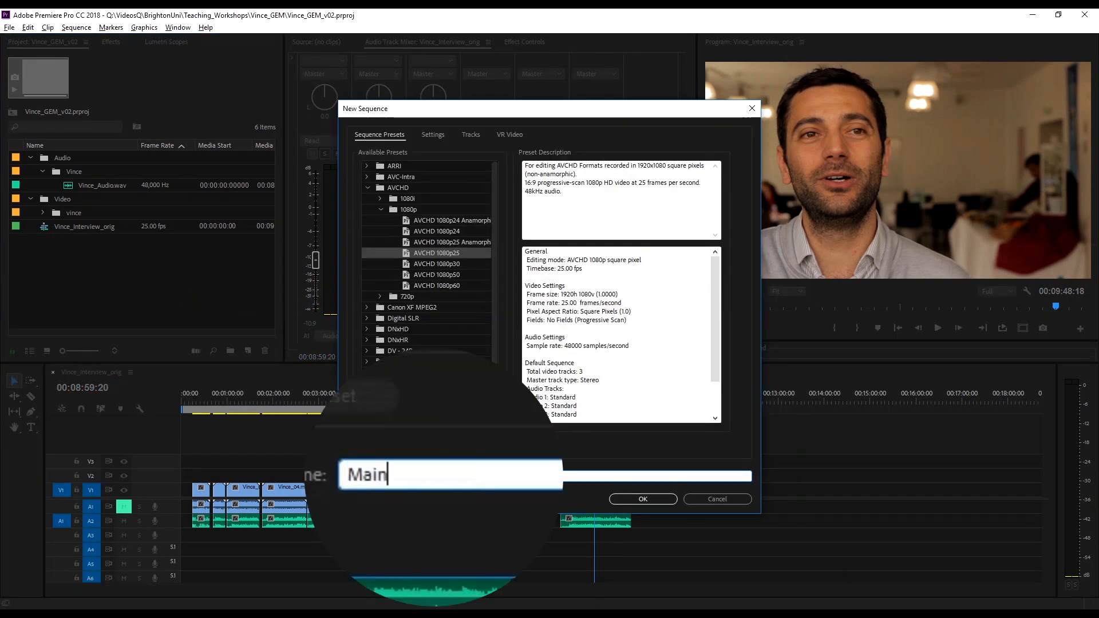
text(_Seq)
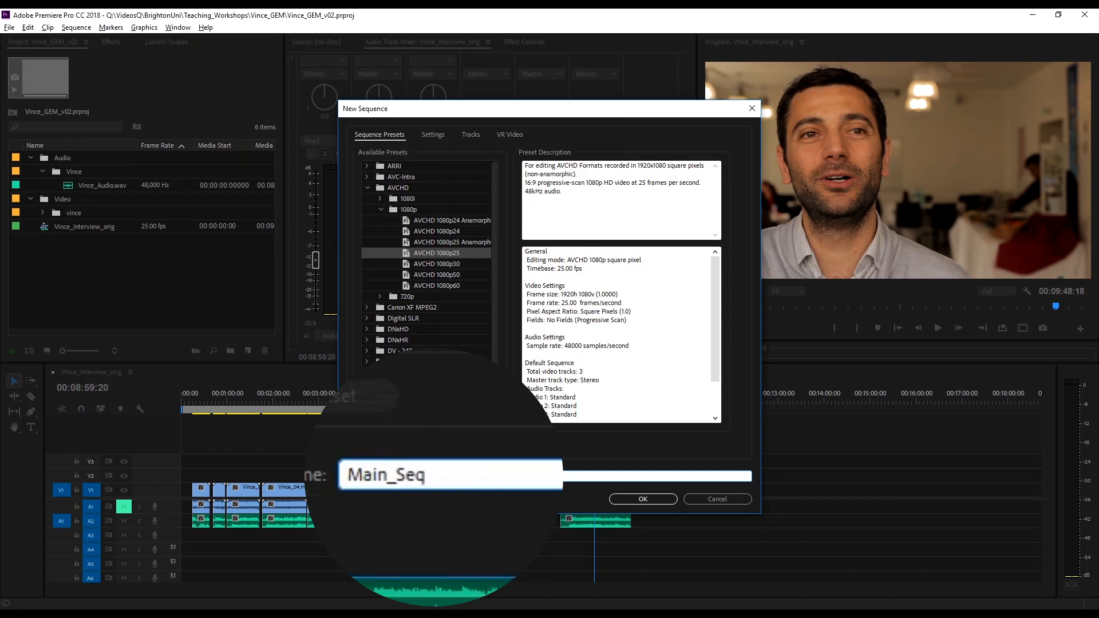
click(664, 496)
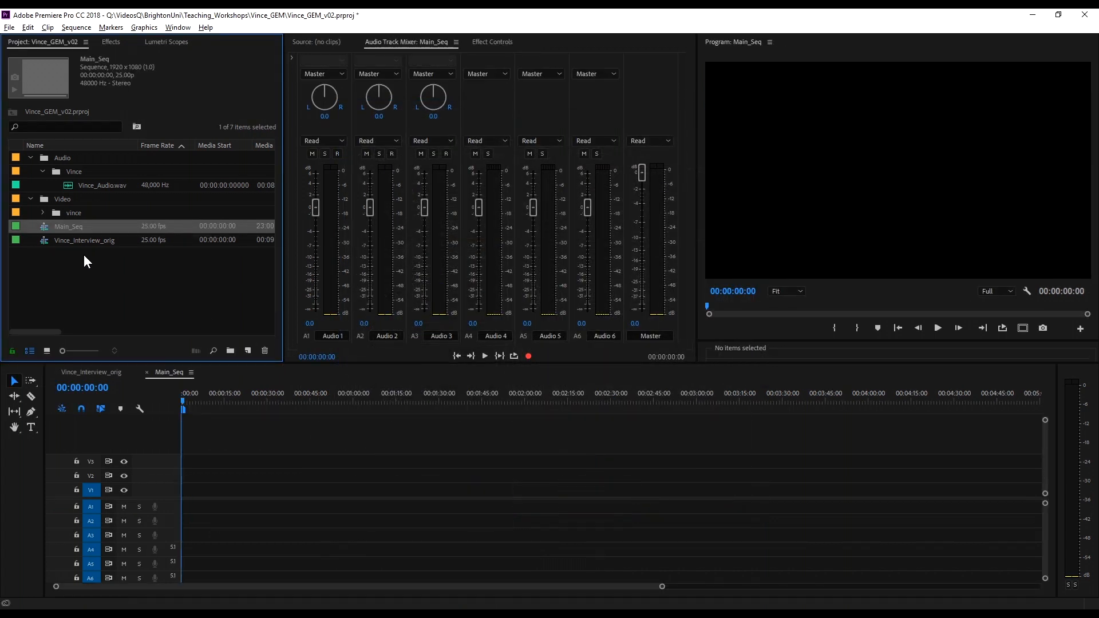
drag(103, 375, 184, 372)
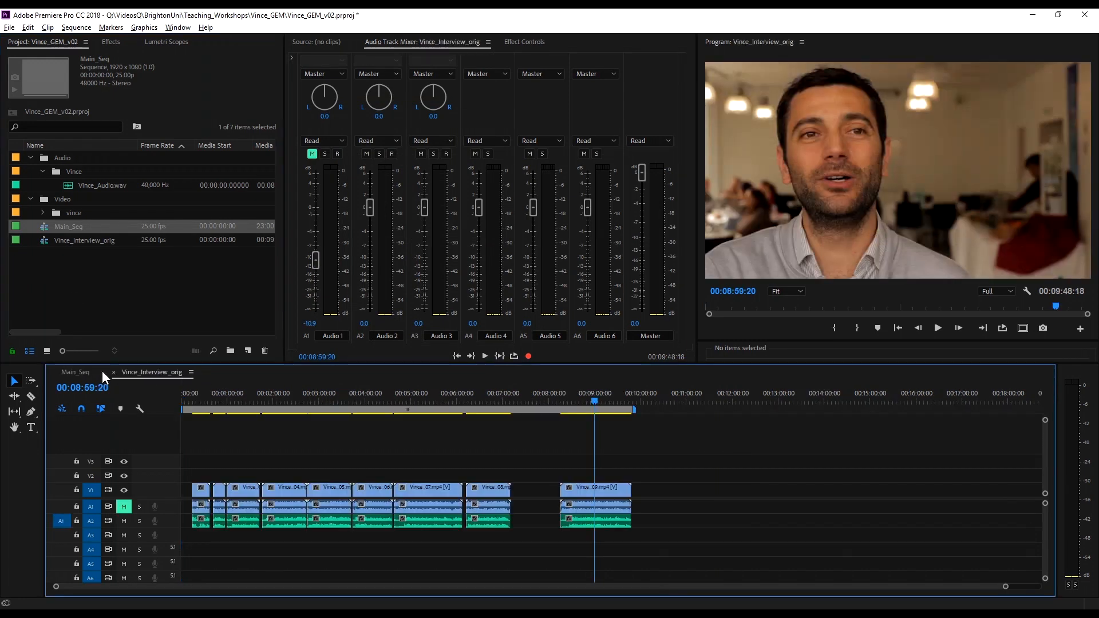